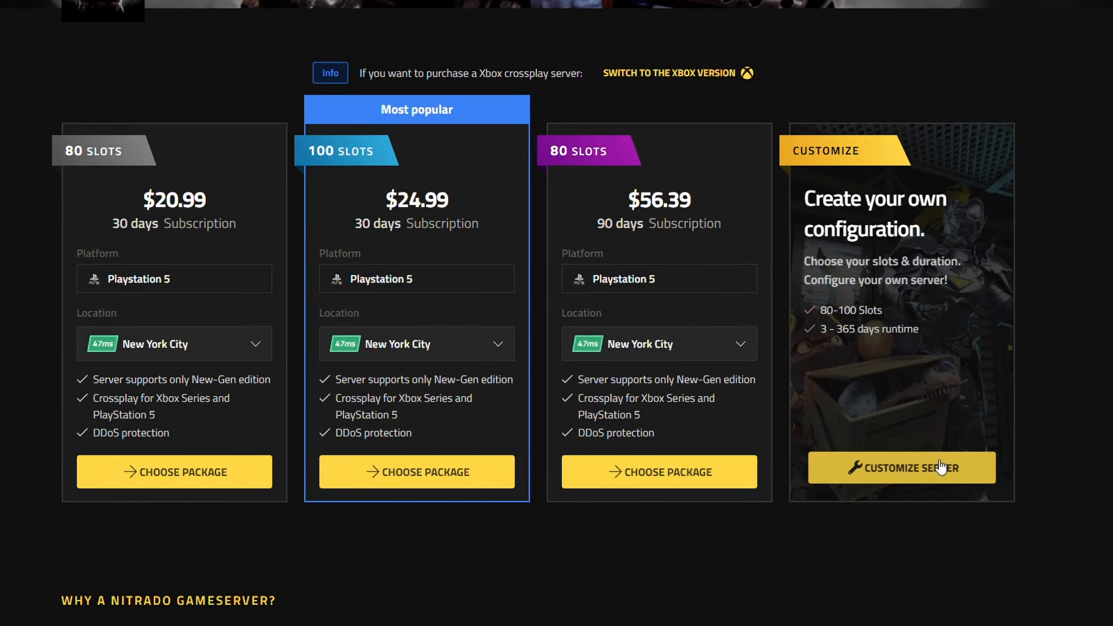
# - Open the custom server configuration and examine its slot, runtime and payment options
pyautogui.click(942, 467)
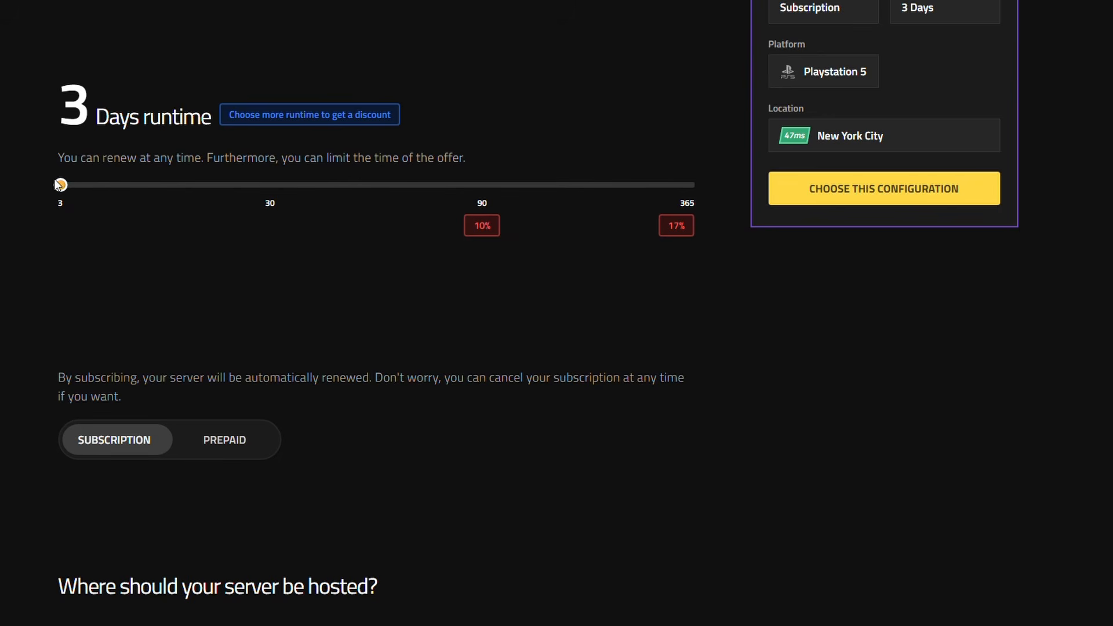
pyautogui.moveTo(60, 185)
pyautogui.mouseDown()
pyautogui.moveTo(336, 197)
pyautogui.moveTo(497, 182)
pyautogui.moveTo(696, 203)
pyautogui.moveTo(727, 190)
pyautogui.moveTo(61, 185)
pyautogui.mouseUp()
pyautogui.scroll(5, 376, 313)
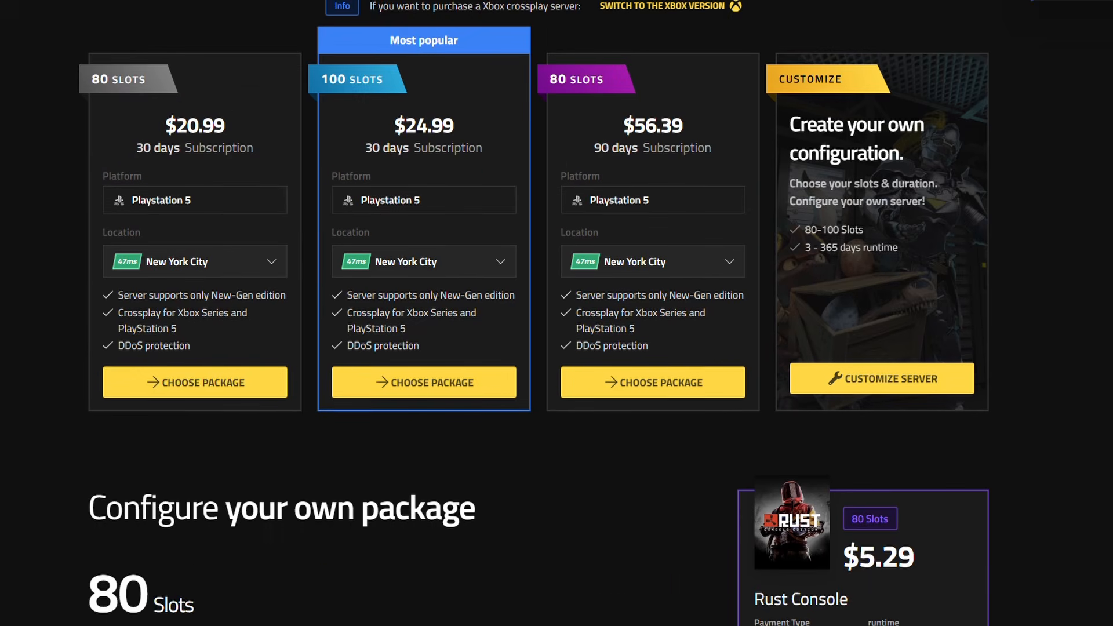
pyautogui.scroll(3, 556, 313)
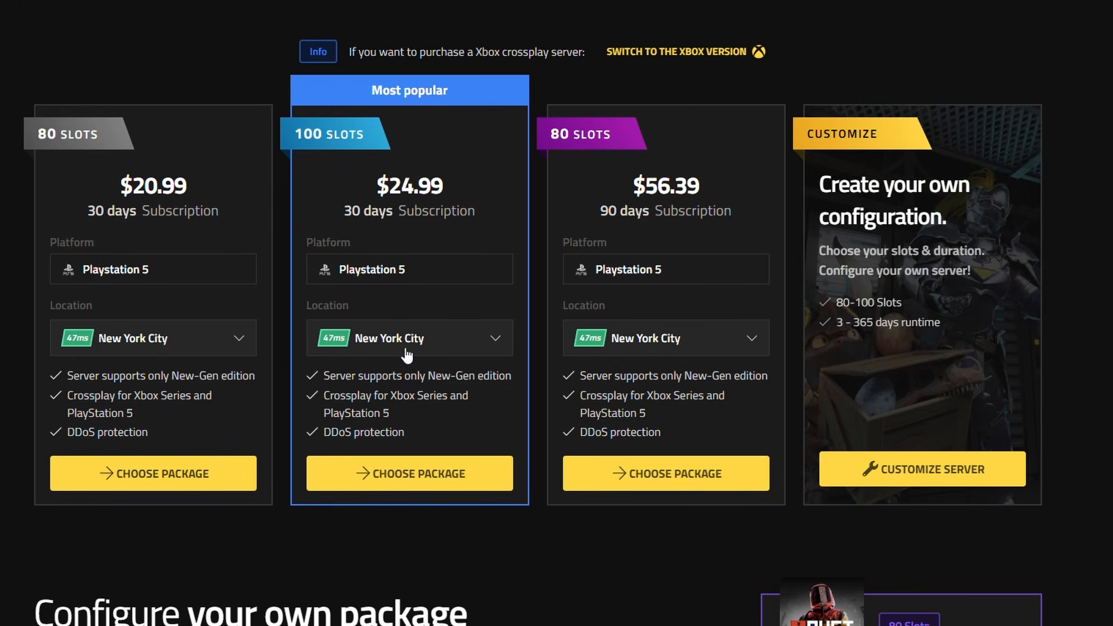
# - Look through the available server locations for the 100-slot package, keeping New York City
pyautogui.click(465, 350)
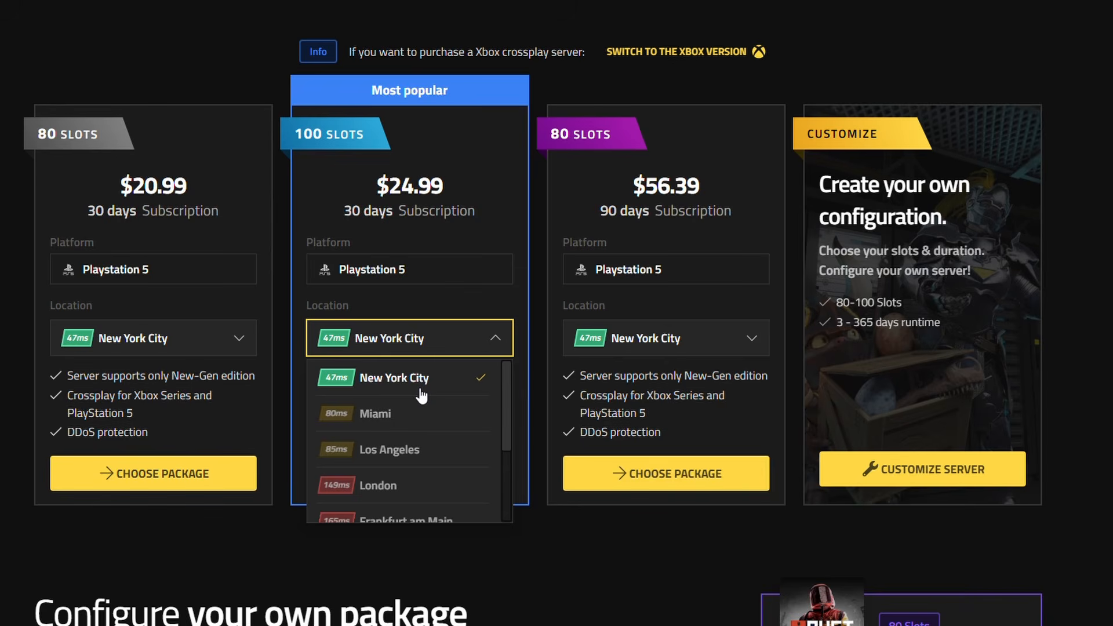
pyautogui.scroll(-2, 420, 394)
pyautogui.scroll(2, 420, 394)
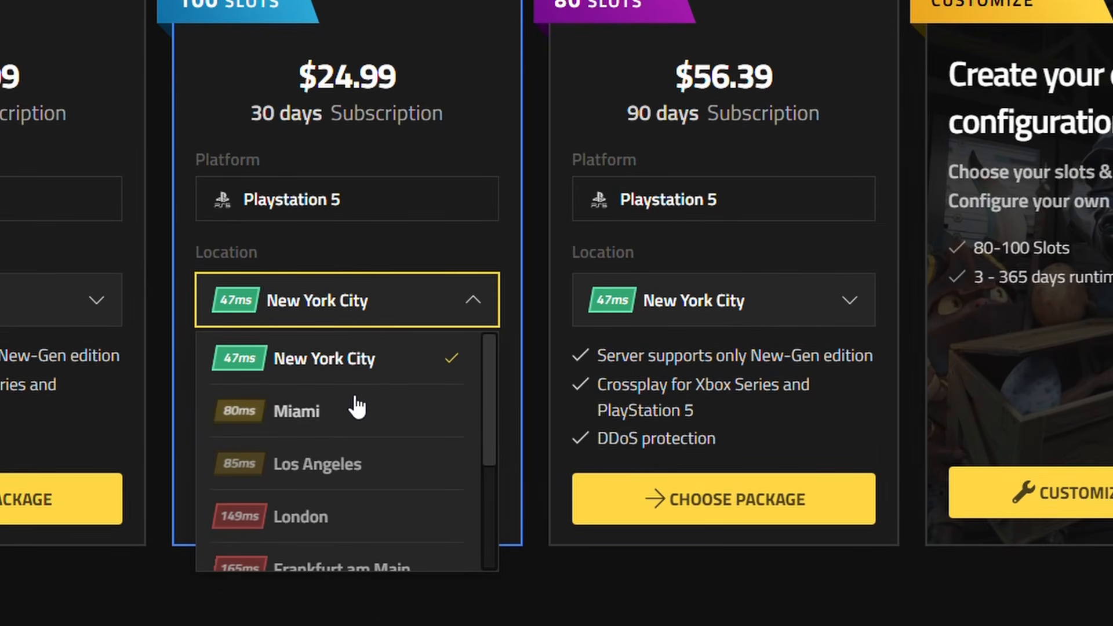
pyautogui.scroll(-2, 347, 460)
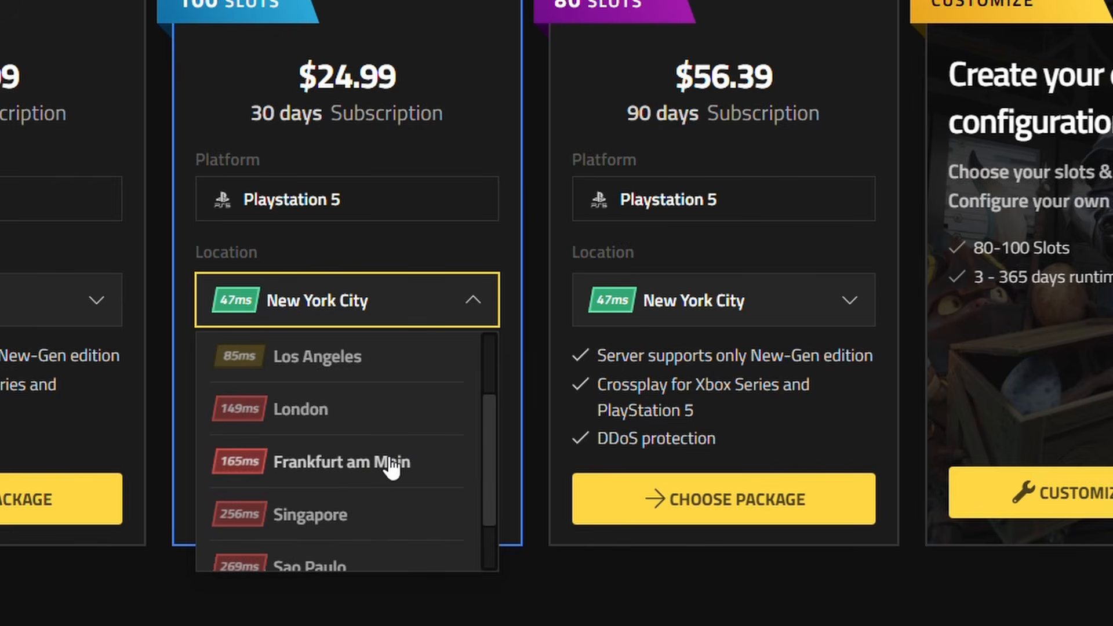
pyautogui.scroll(-1, 388, 467)
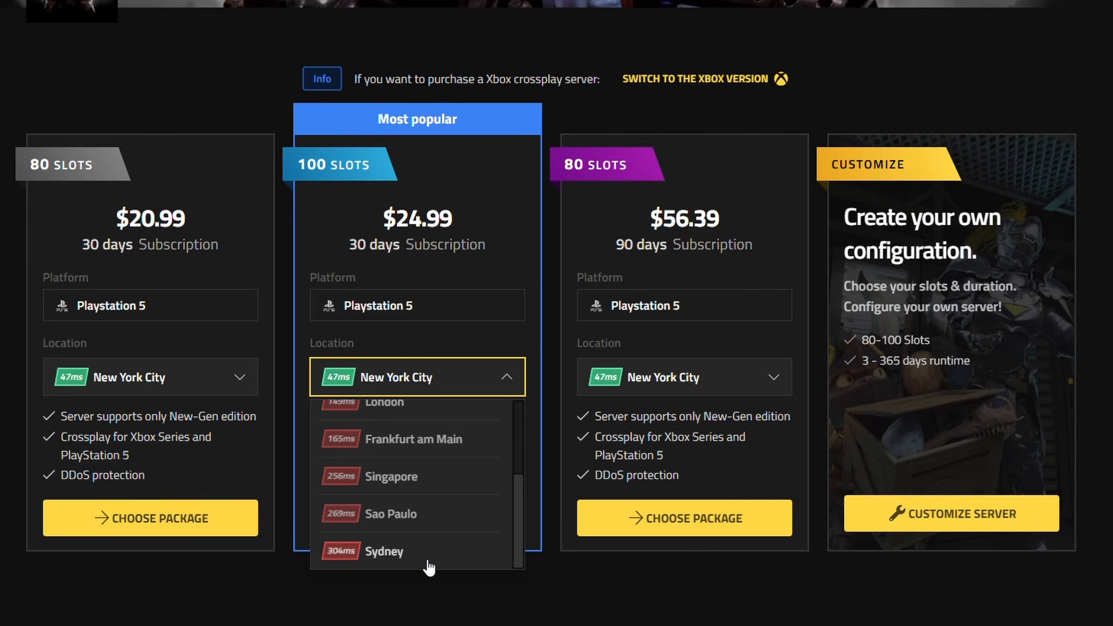
pyautogui.scroll(3, 470, 510)
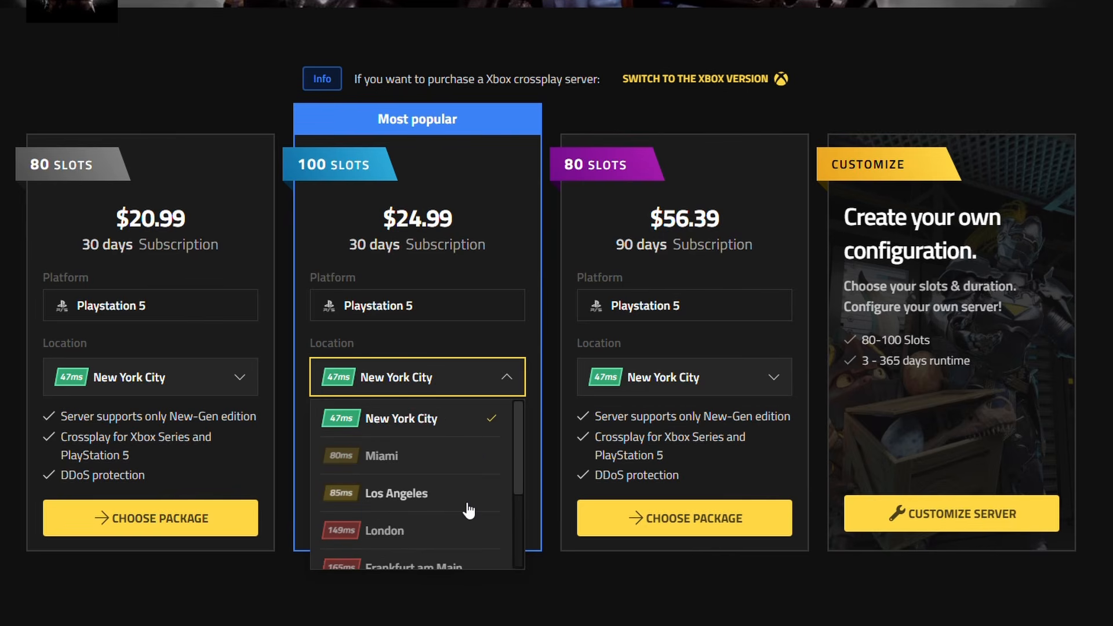
pyautogui.scroll(-2, 438, 493)
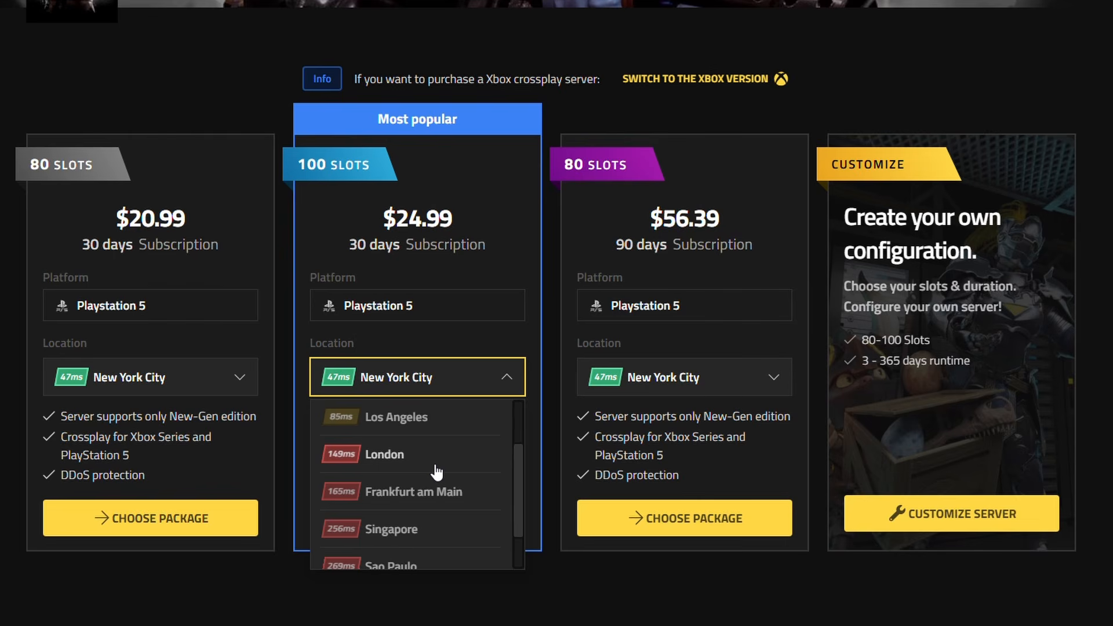
pyautogui.click(975, 471)
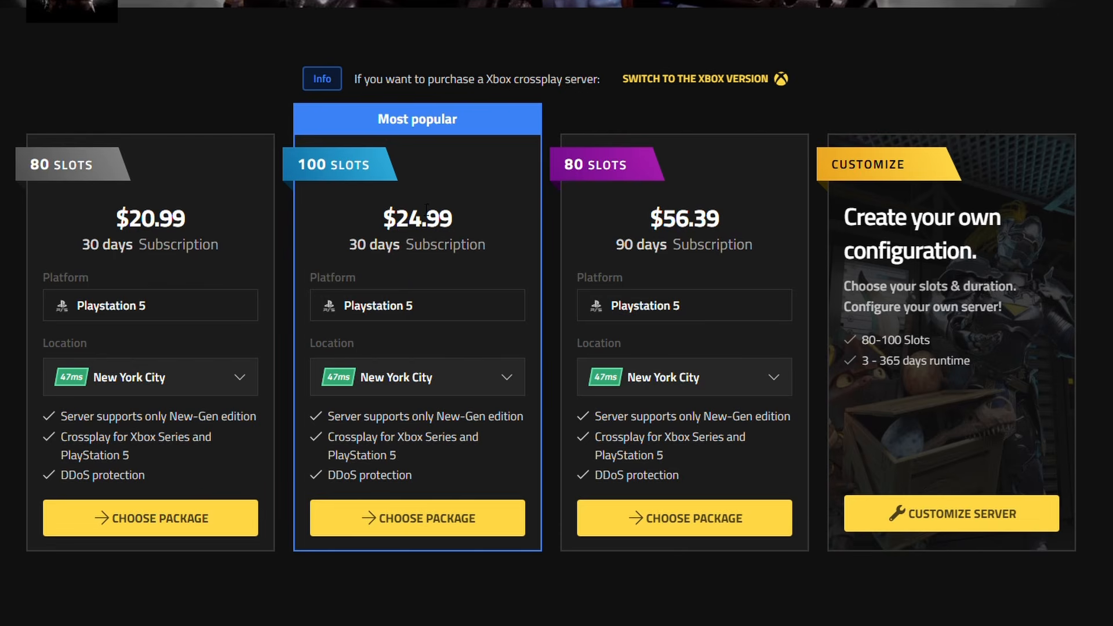
# - Order the 100-slot, 30-day package in New York City, paying from the Nitrado wallet
pyautogui.click(426, 525)
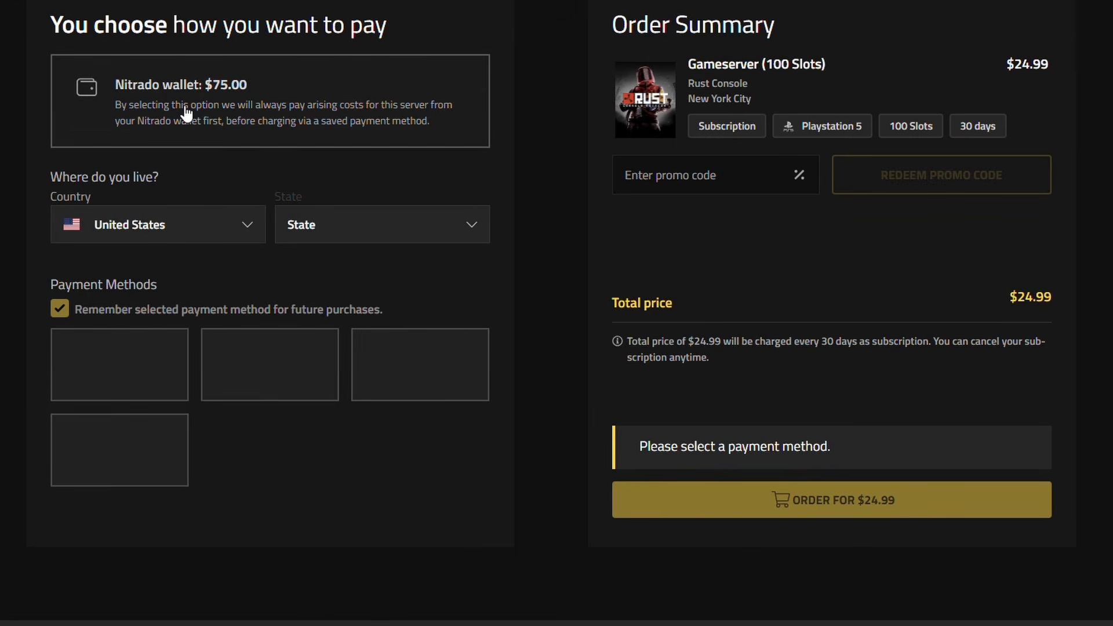
pyautogui.click(115, 135)
pyautogui.click(829, 434)
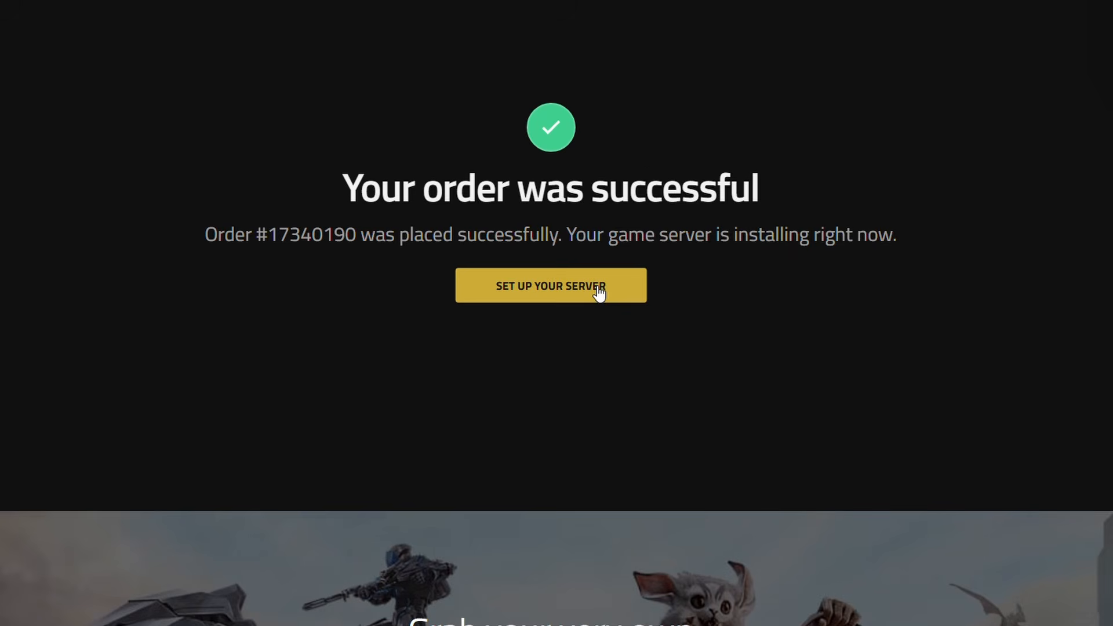
# - Go to the new Rust Console server's web interface and look over its dashboard
pyautogui.click(598, 293)
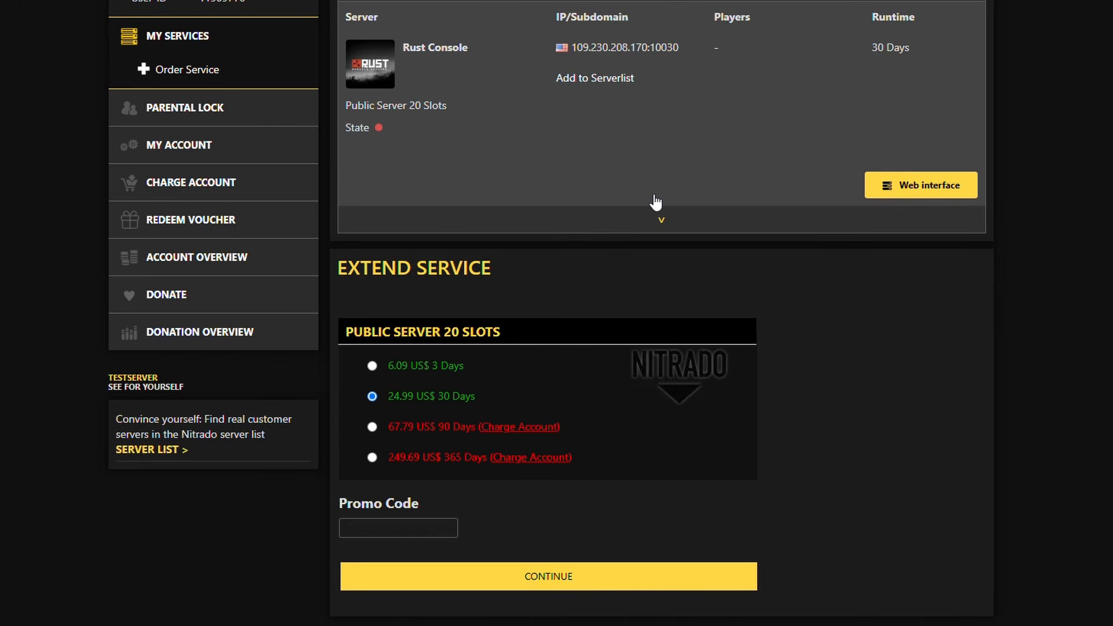
pyautogui.click(930, 185)
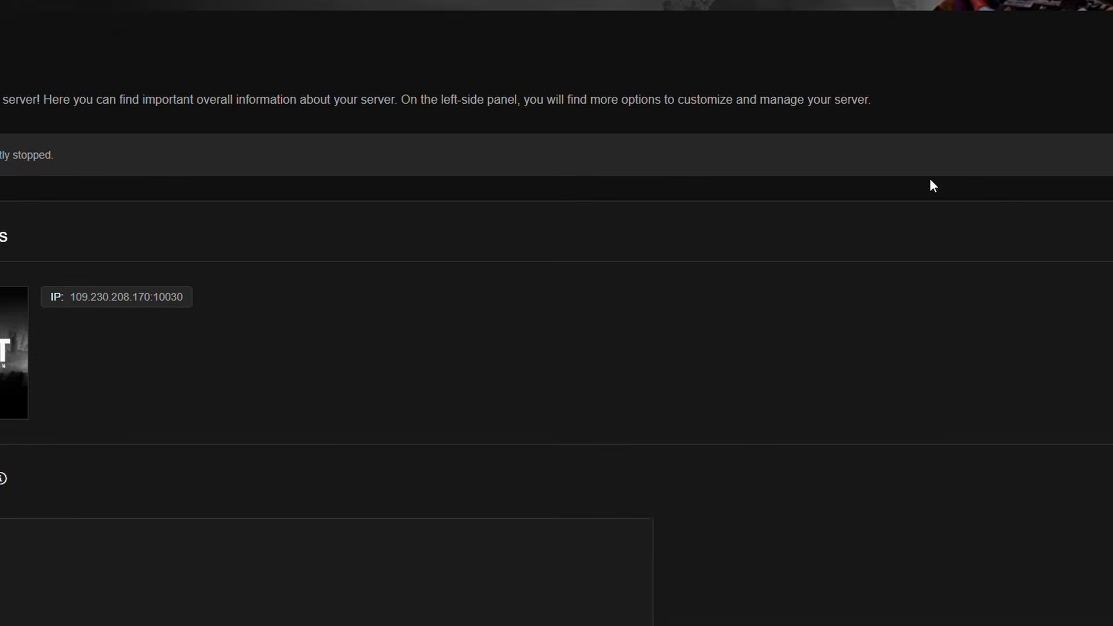
pyautogui.scroll(-3, 735, 316)
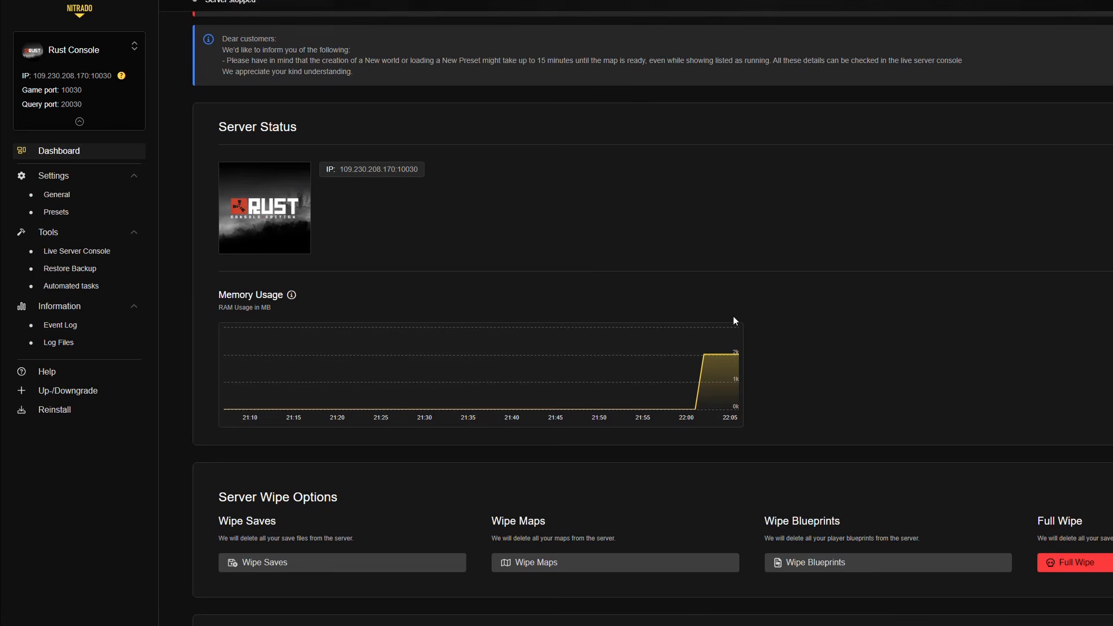
pyautogui.scroll(-3, 726, 315)
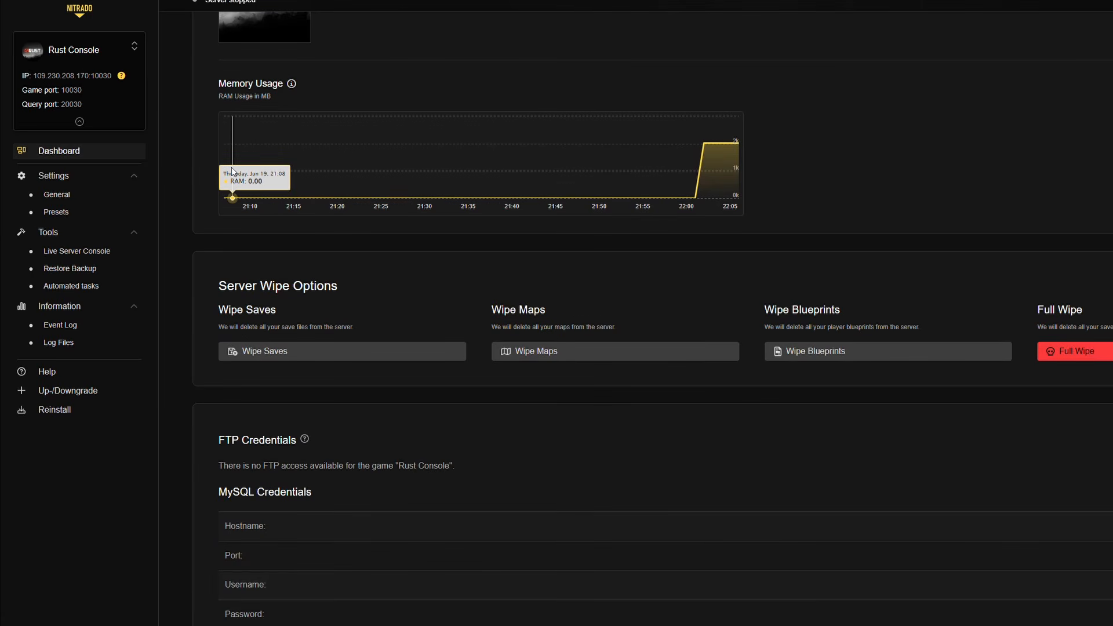
# - In the general server settings, rename the server "Cereal's Custom Server"
pyautogui.click(69, 178)
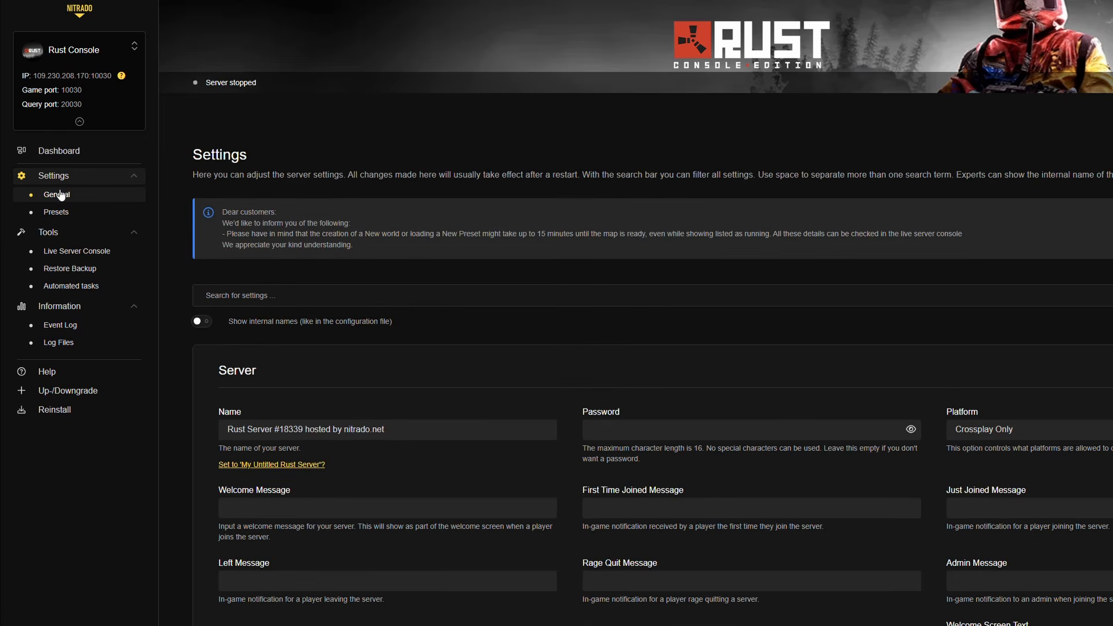
pyautogui.scroll(-3, 408, 394)
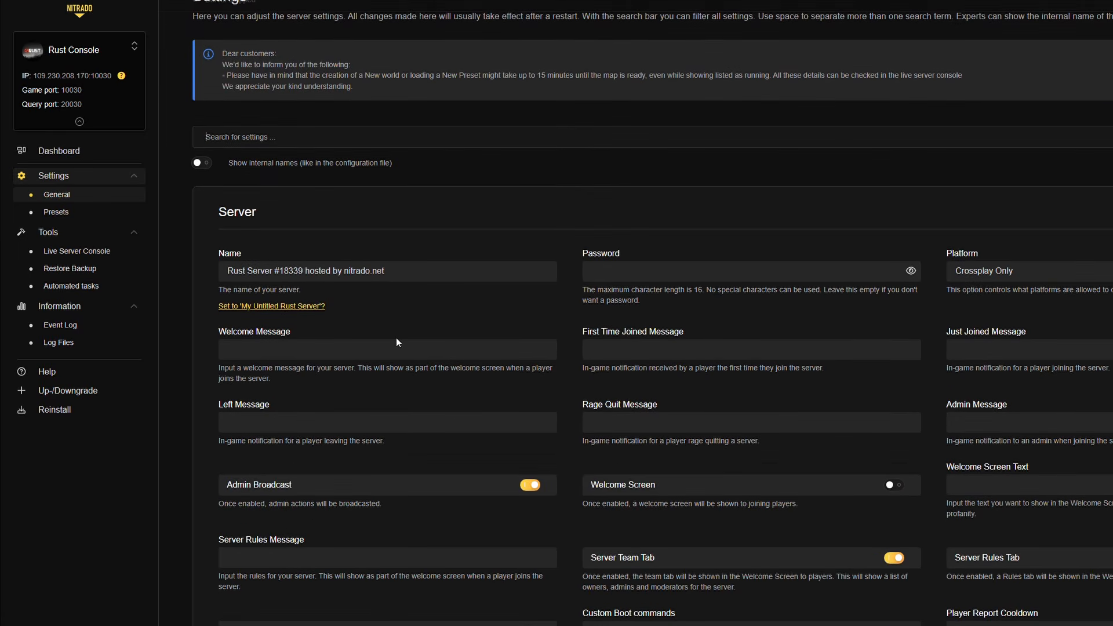
pyautogui.moveTo(428, 275); pyautogui.dragTo(204, 235)
pyautogui.write("Cereal's Custom Server")
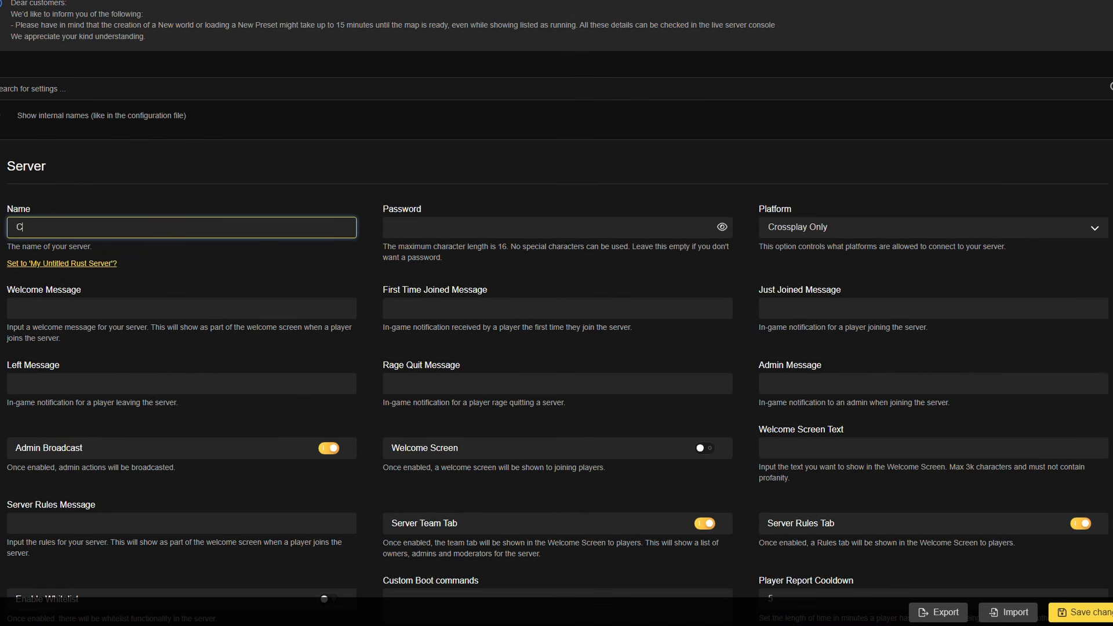
# - Set the welcome message to "Hello, from CerealOverdrive" and the left message to "Bye bye"
pyautogui.click(107, 319)
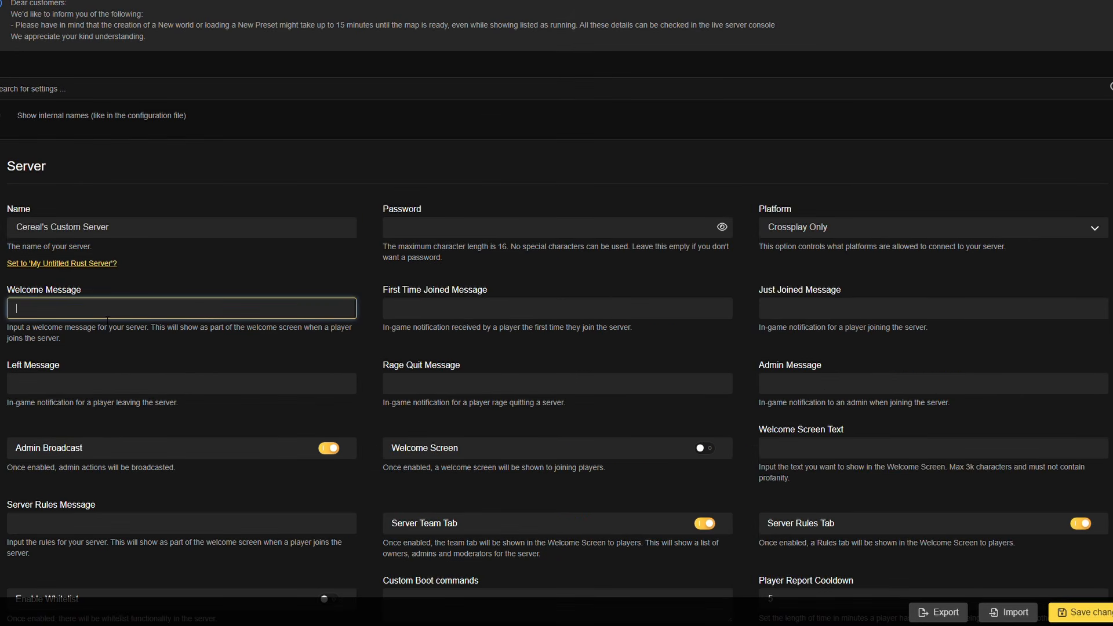
pyautogui.write('Hello, from CerealOverdrive')
pyautogui.click(92, 392)
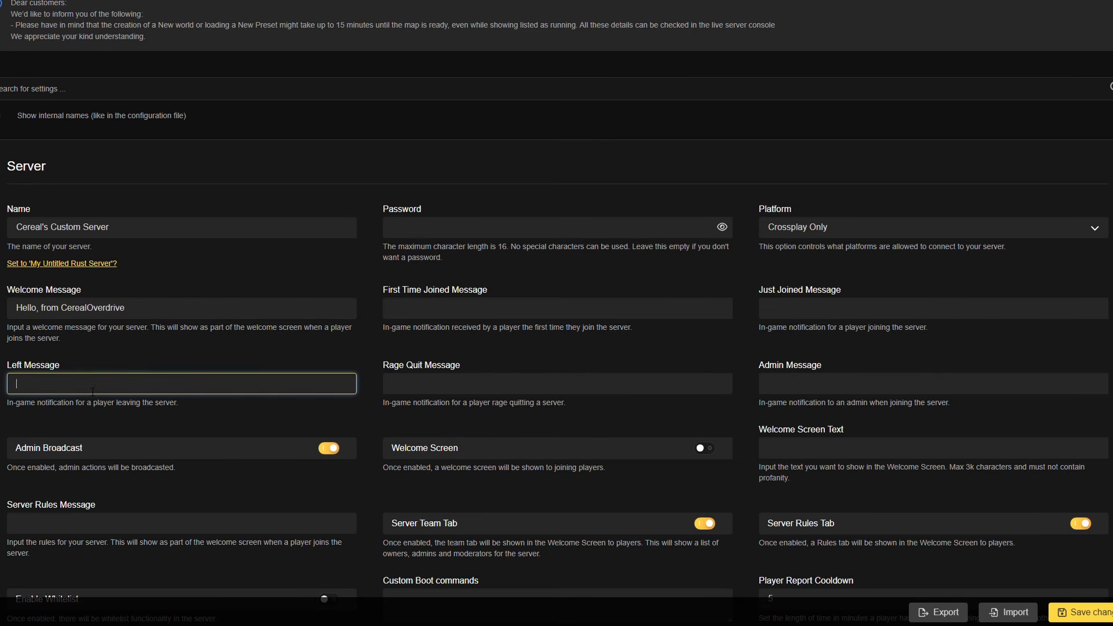
pyautogui.write('Bye bye')
# - Leave the password empty and the platform on Crossplay Only, and set the first-time joined message to "Welcome, to CerealOverdrive's server. BE NICE!"
pyautogui.click(442, 233)
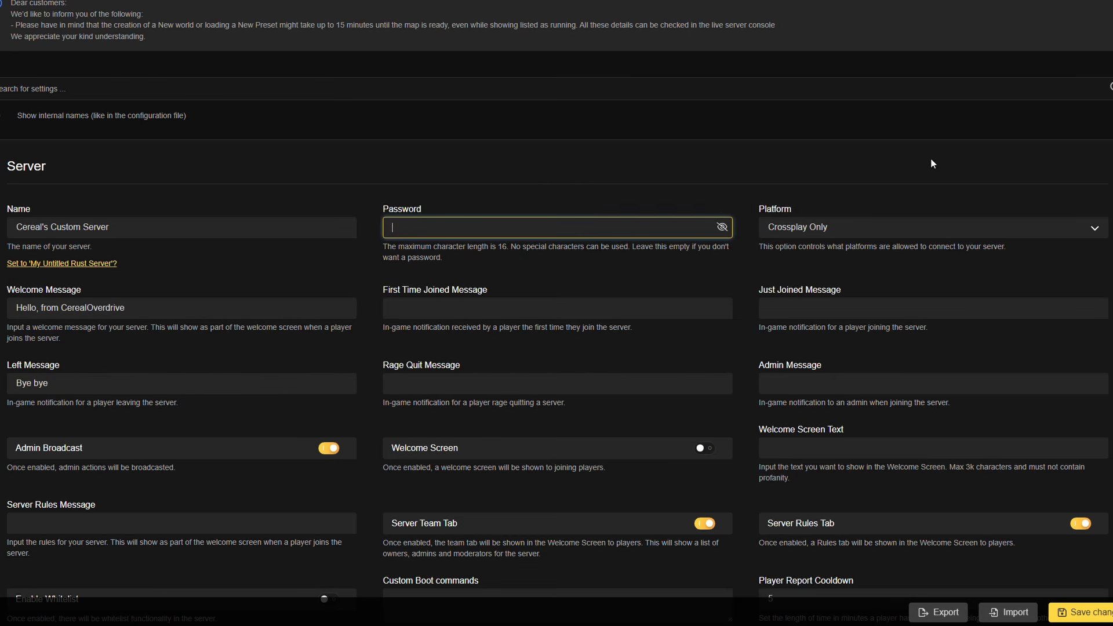
pyautogui.click(898, 230)
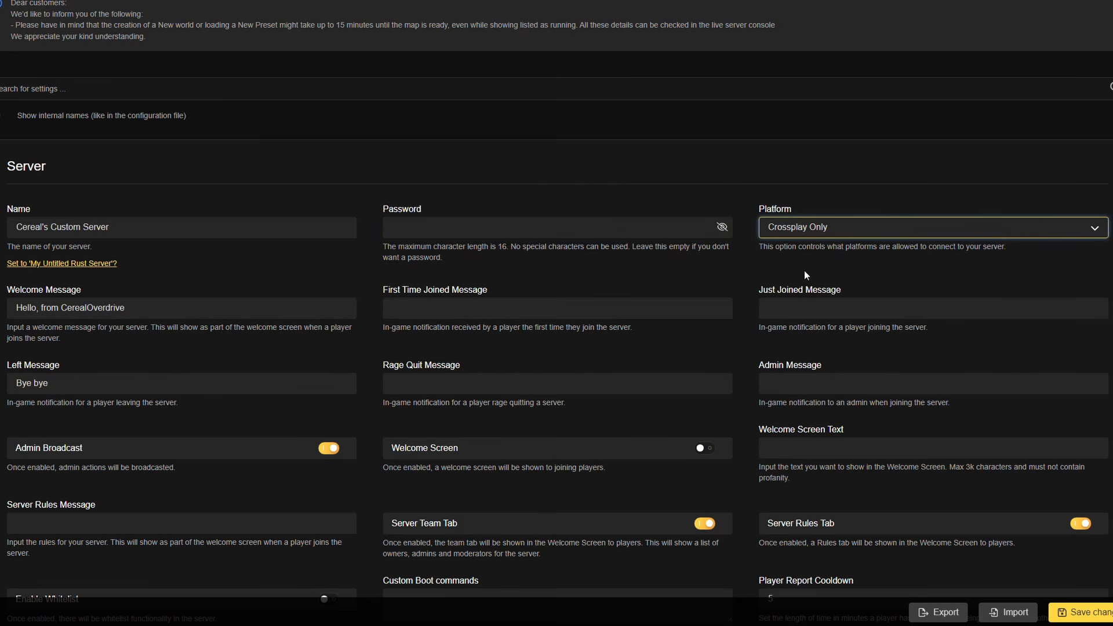
pyautogui.click(514, 308)
pyautogui.write("Welcome, to CerealOverdrive's server. BE NICE!")
pyautogui.click(932, 317)
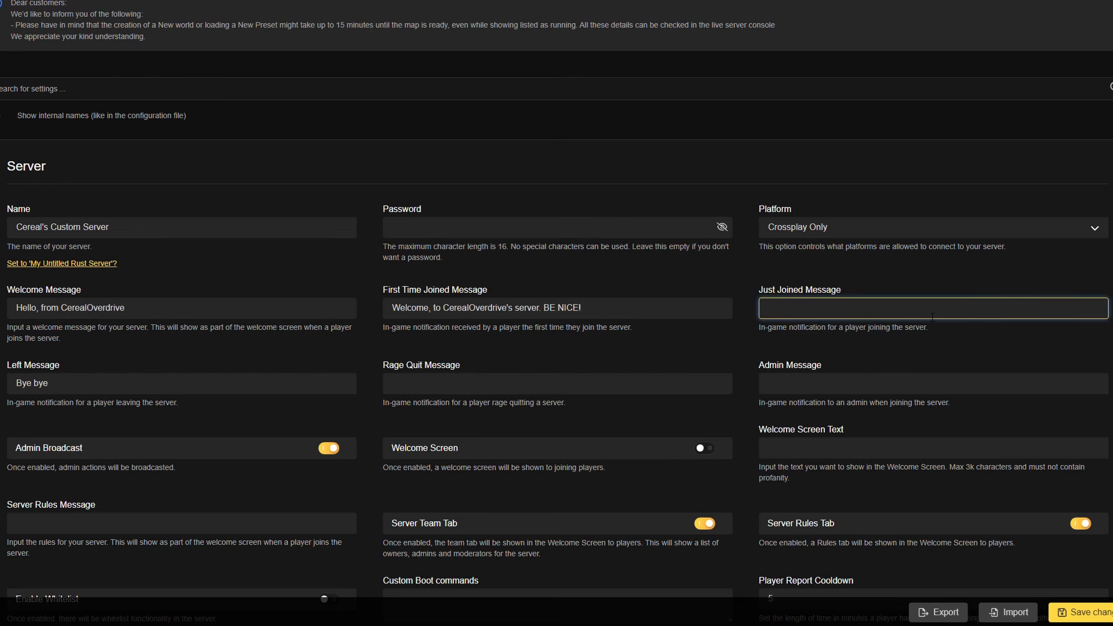
pyautogui.click(606, 319)
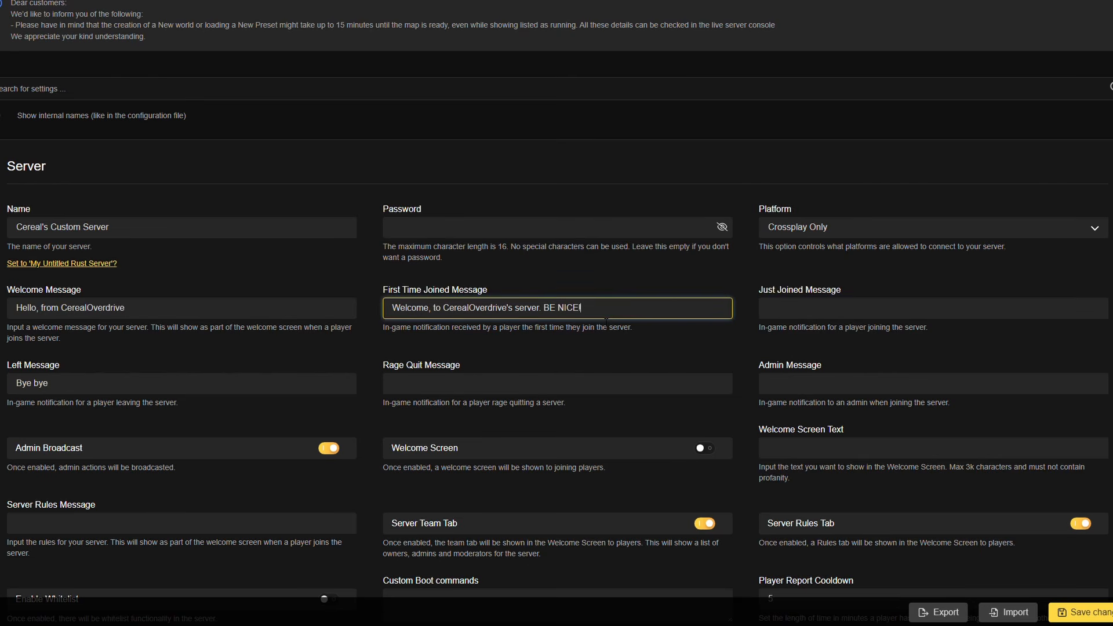
pyautogui.click(911, 318)
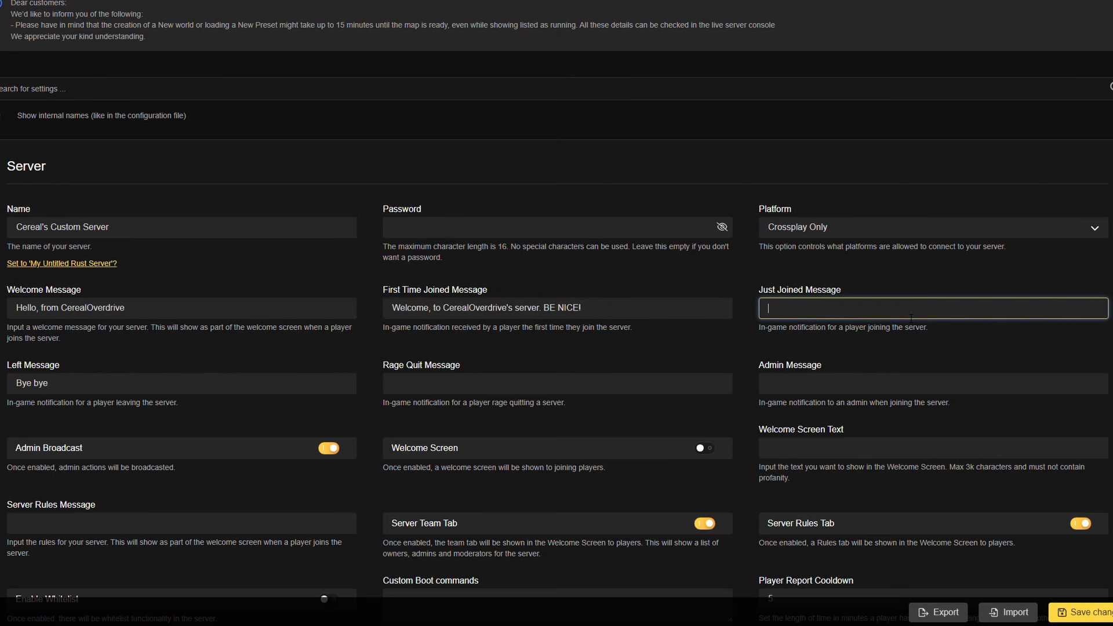
pyautogui.write('H')
# - Review the remaining server options, including rage quit and admin messages, welcome screen, report cooldown, custom boot commands and whitelist
pyautogui.click(439, 383)
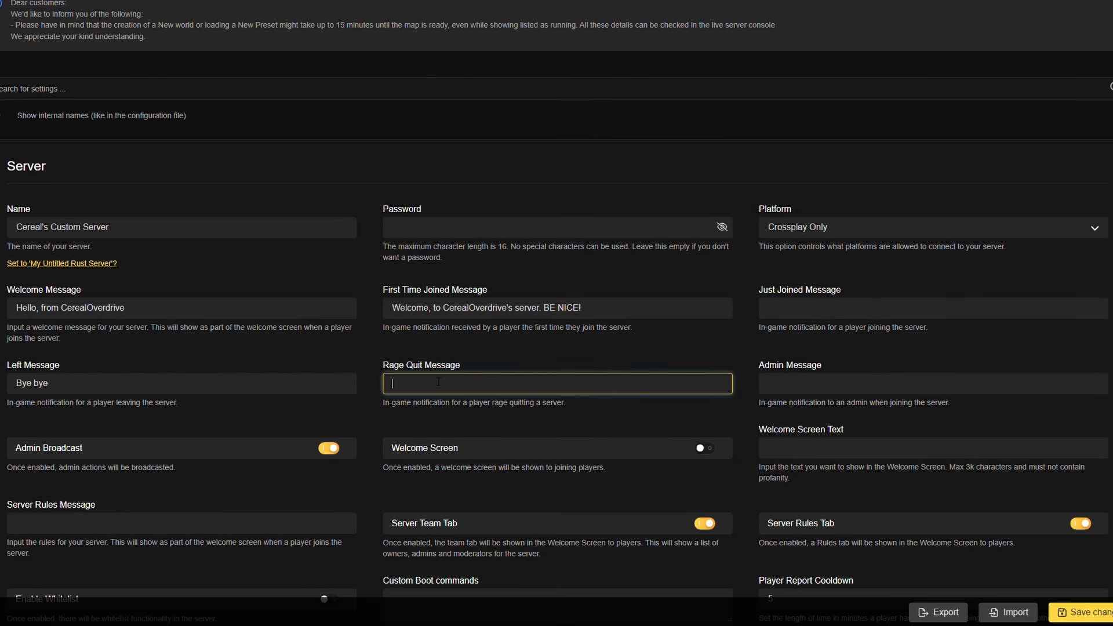
pyautogui.scroll(-2, 463, 382)
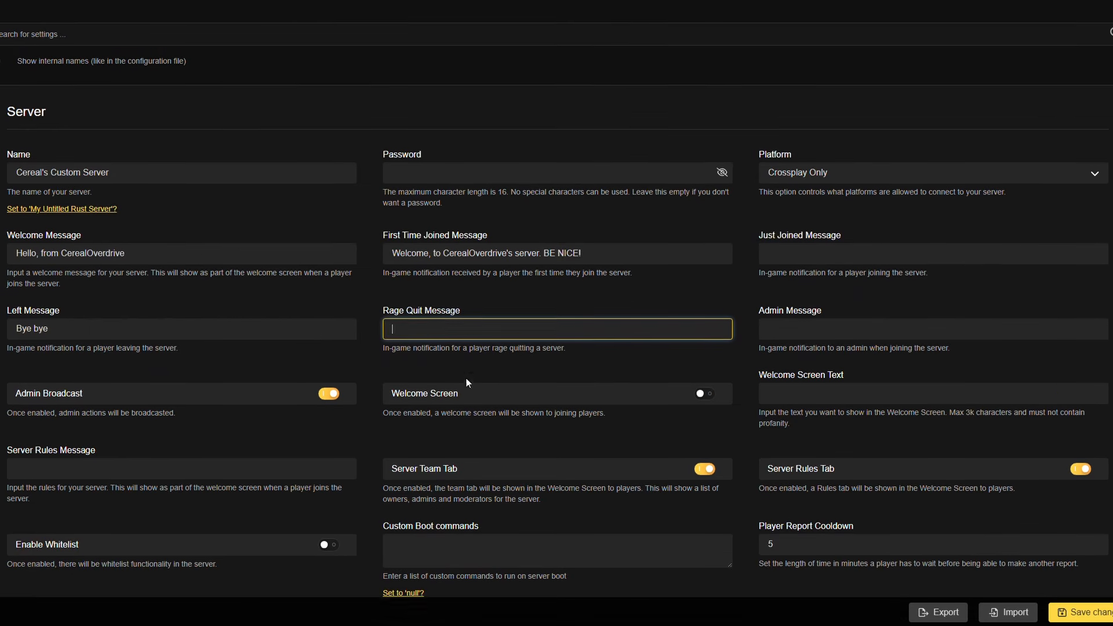
pyautogui.click(824, 280)
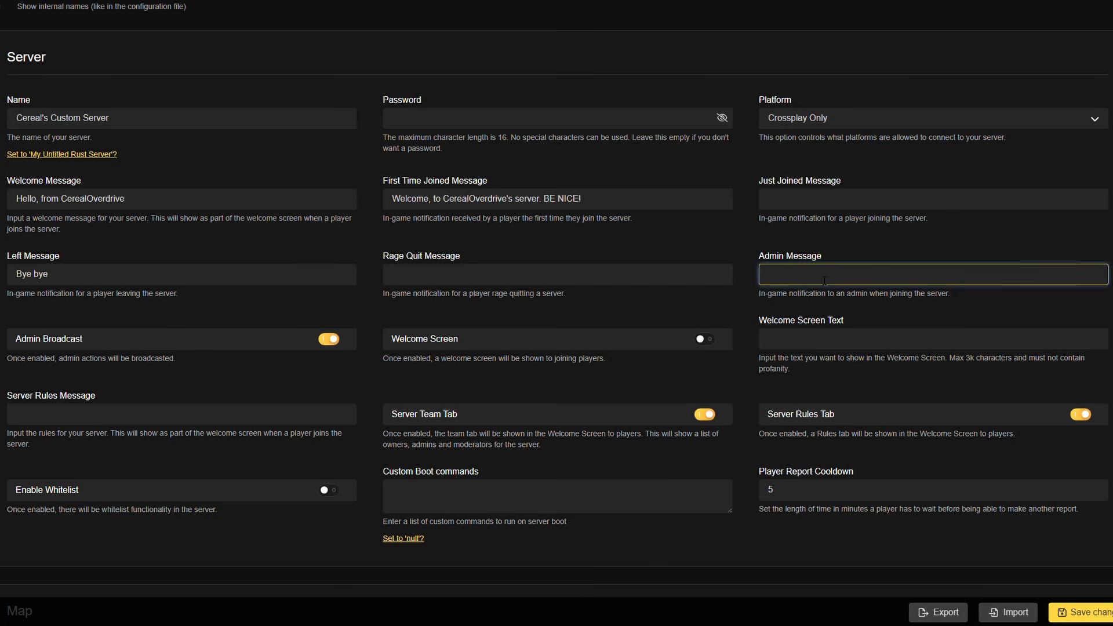
pyautogui.click(112, 349)
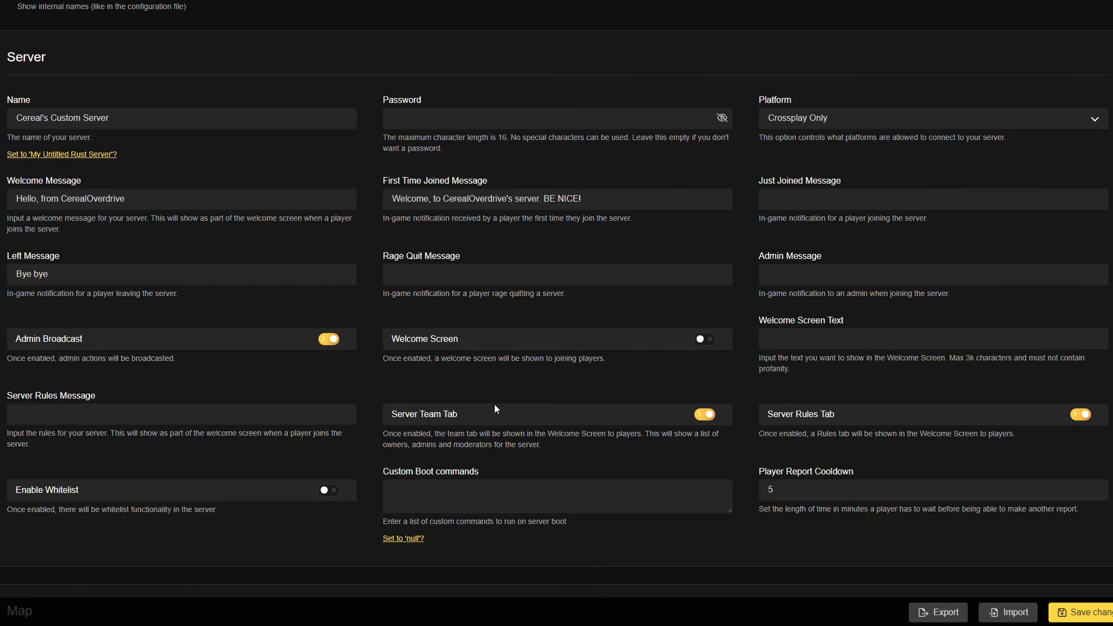
pyautogui.click(705, 339)
pyautogui.click(706, 340)
pyautogui.scroll(-2, 275, 394)
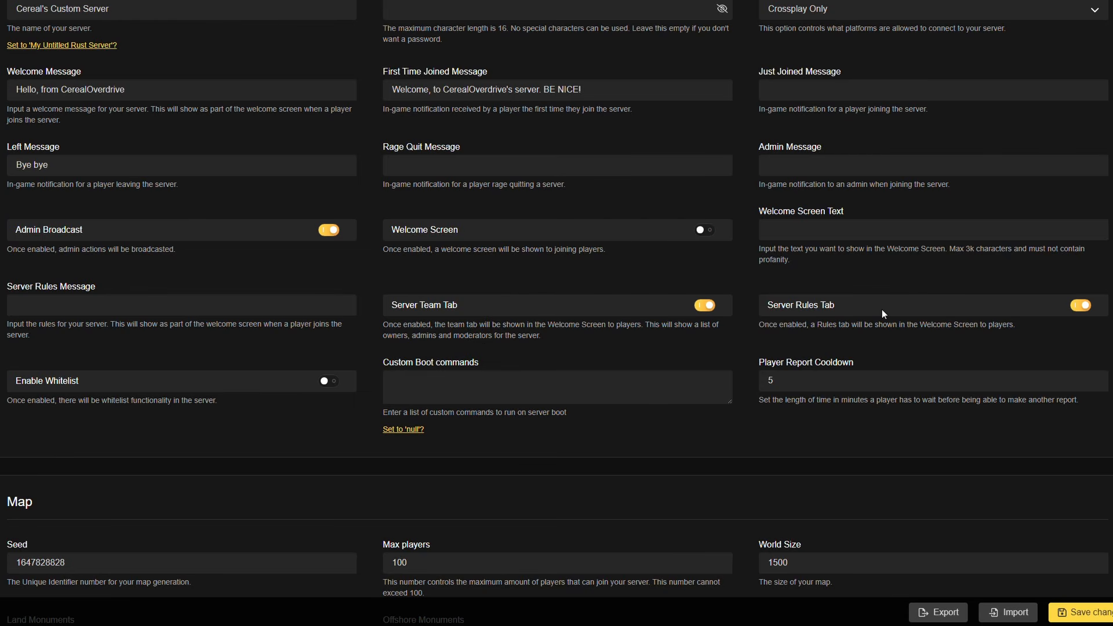
pyautogui.click(811, 385)
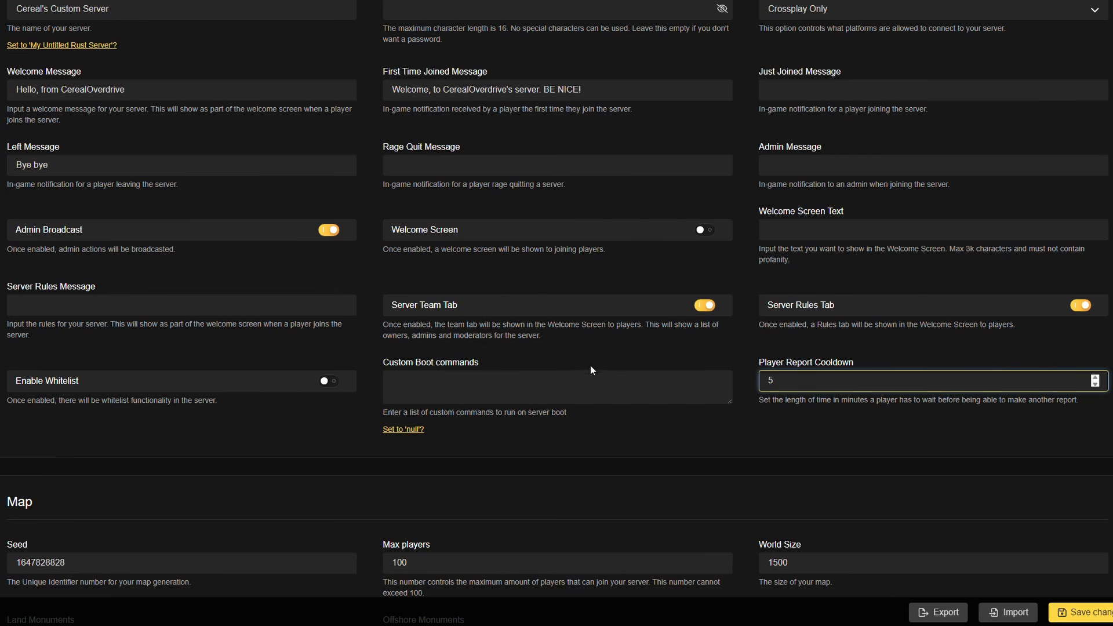
pyautogui.click(545, 389)
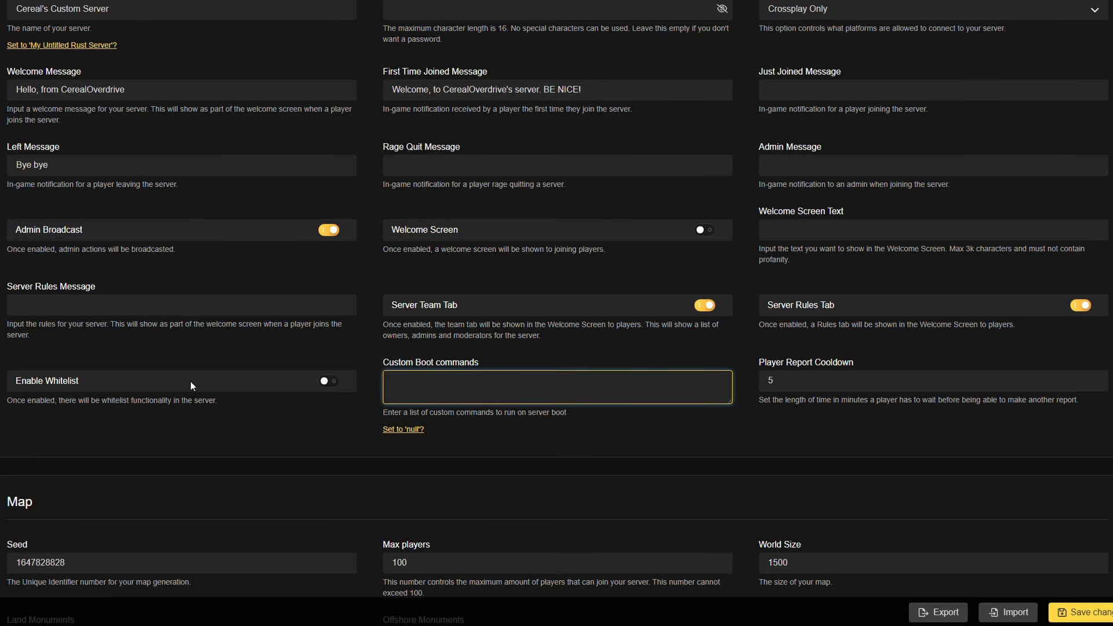
# - Examine the map settings, including the seed and the maximum number of players
pyautogui.scroll(-3, 180, 379)
pyautogui.scroll(-4, 49, 261)
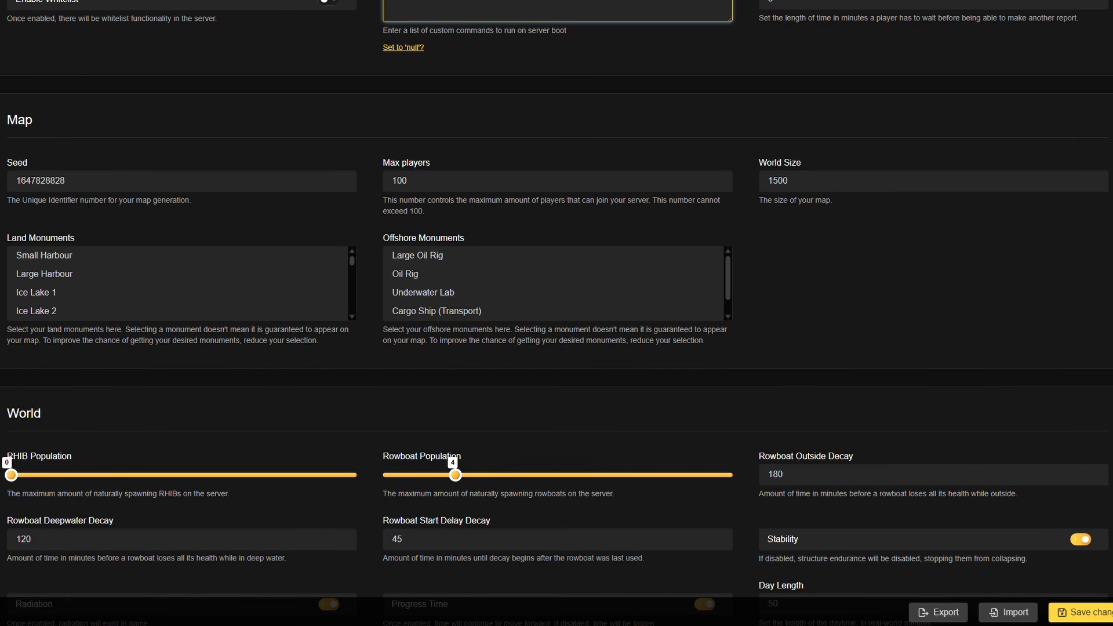
pyautogui.doubleClick(64, 181)
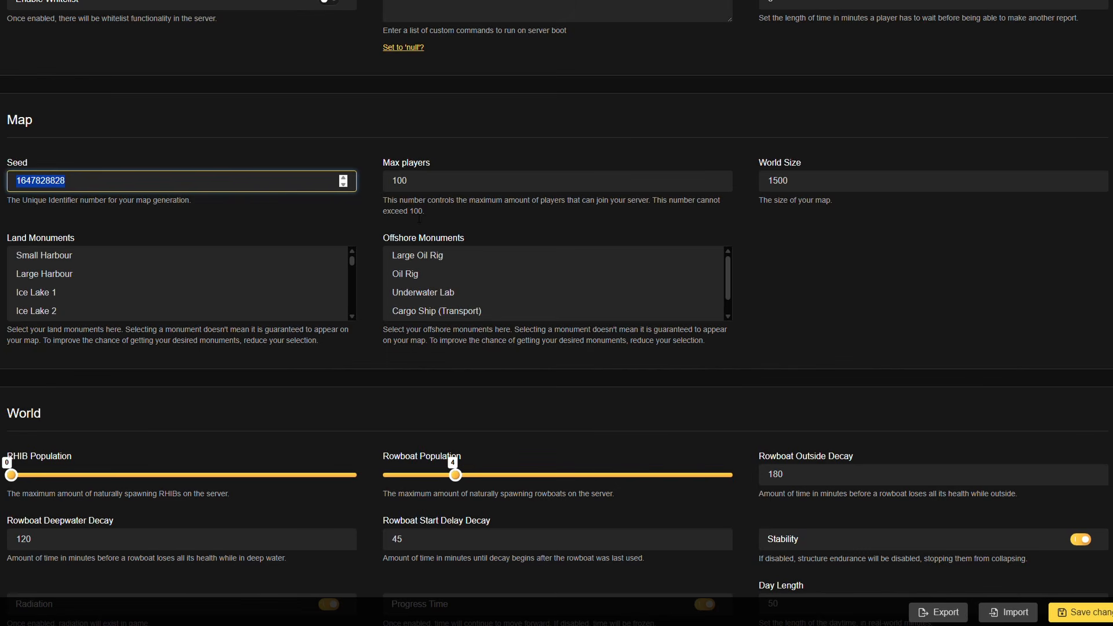
pyautogui.press('Tab')
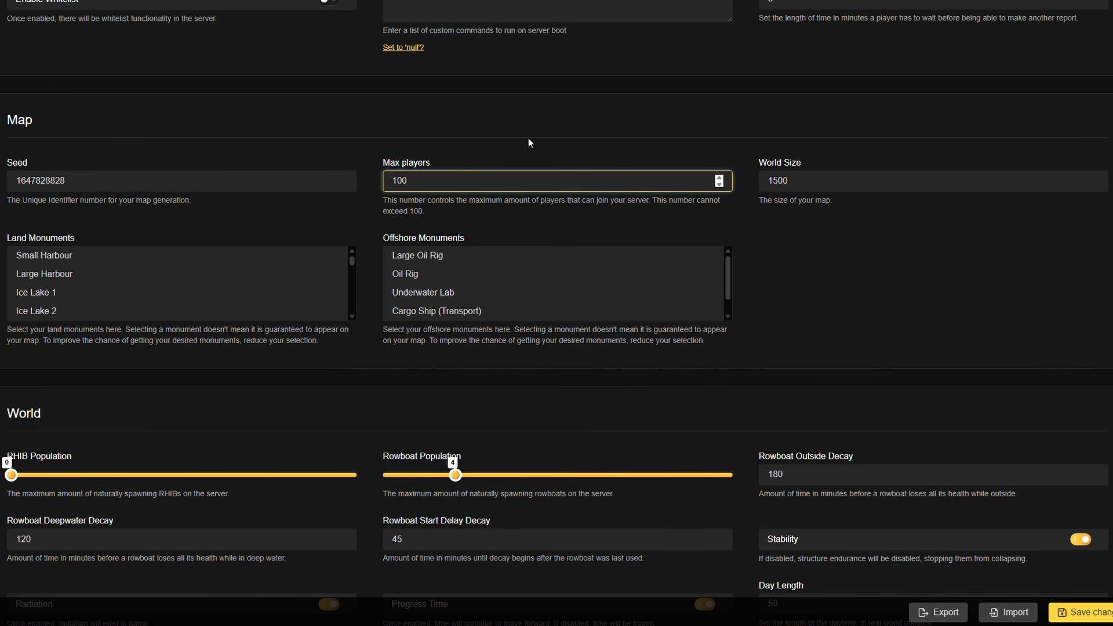
# - Check the world size and the land monuments list, and select the land monuments from Small Harbour onwards
pyautogui.click(871, 181)
pyautogui.scroll(-5, 74, 262)
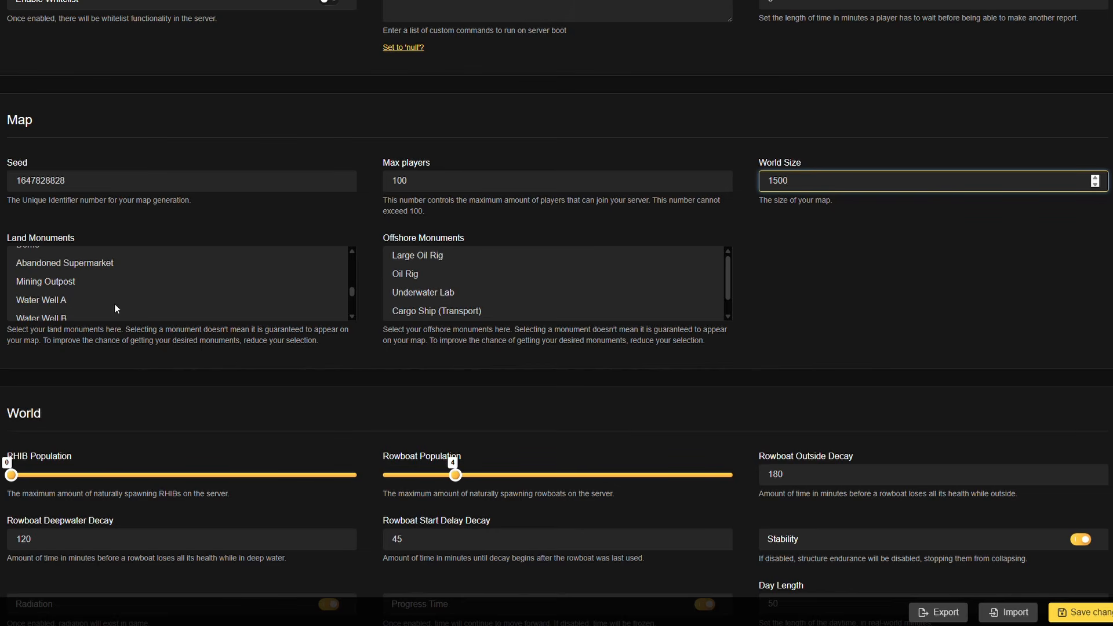
pyautogui.scroll(-5, 75, 287)
pyautogui.click(77, 148)
pyautogui.scroll(10, 78, 147)
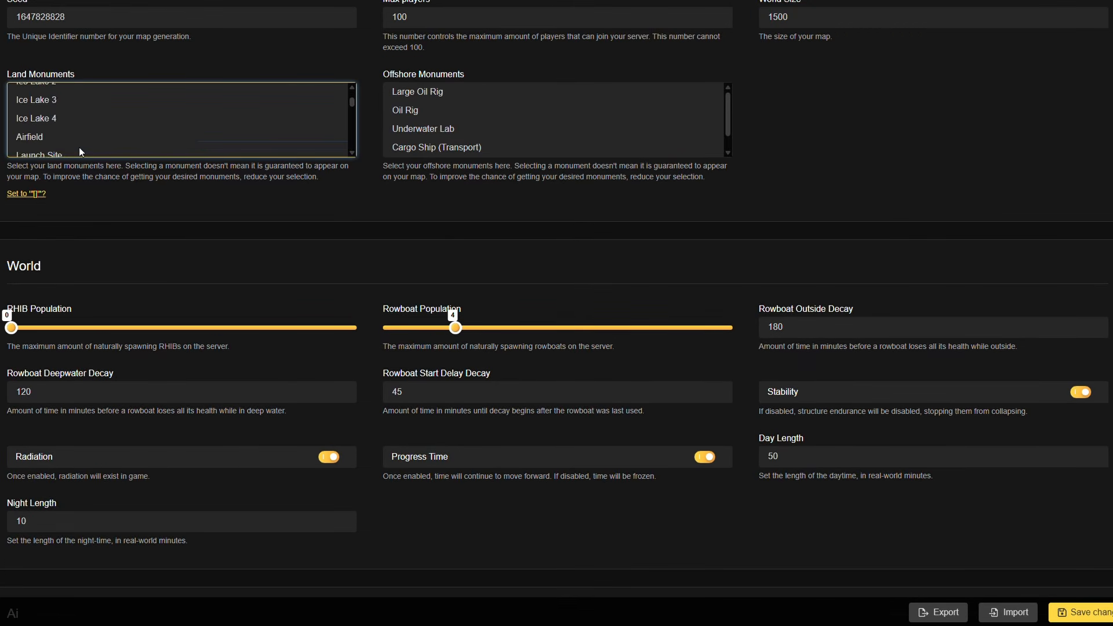
pyautogui.scroll(6, 82, 144)
pyautogui.keyDown('shift'); pyautogui.click(63, 477); pyautogui.keyUp('shift')
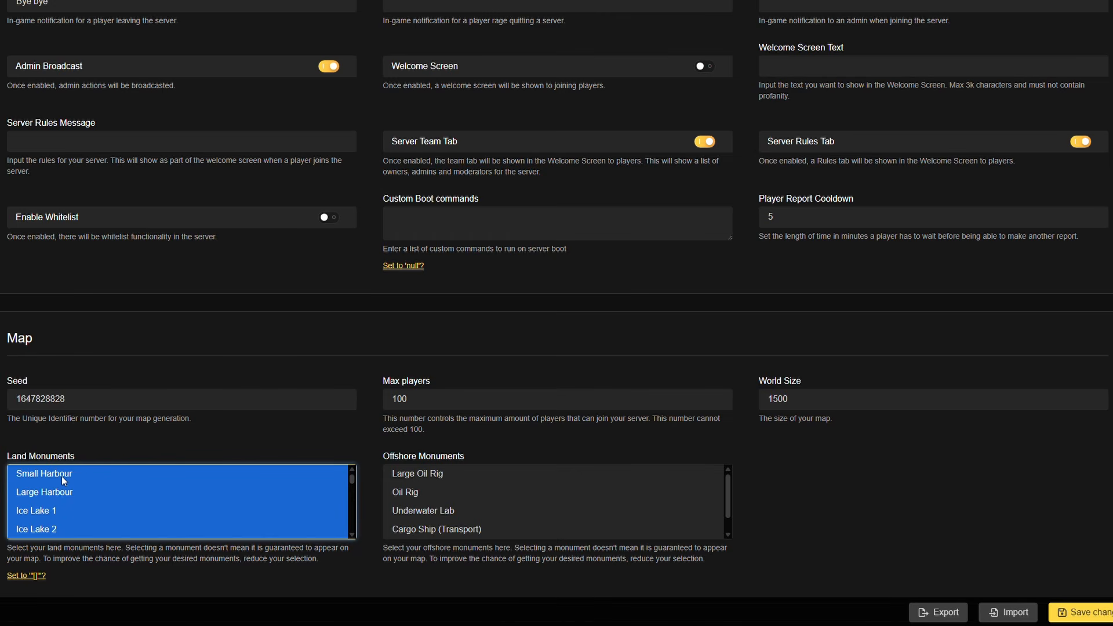
# - Deselect Ice Lake 1, Ice Lake 2, Ice Lake 3 and Ice Lake 4 in the land monuments list
pyautogui.keyDown('ctrl'); pyautogui.click(42, 511); pyautogui.keyUp('ctrl')
pyautogui.keyDown('ctrl'); pyautogui.click(47, 528); pyautogui.keyUp('ctrl')
pyautogui.scroll(-1, 54, 530)
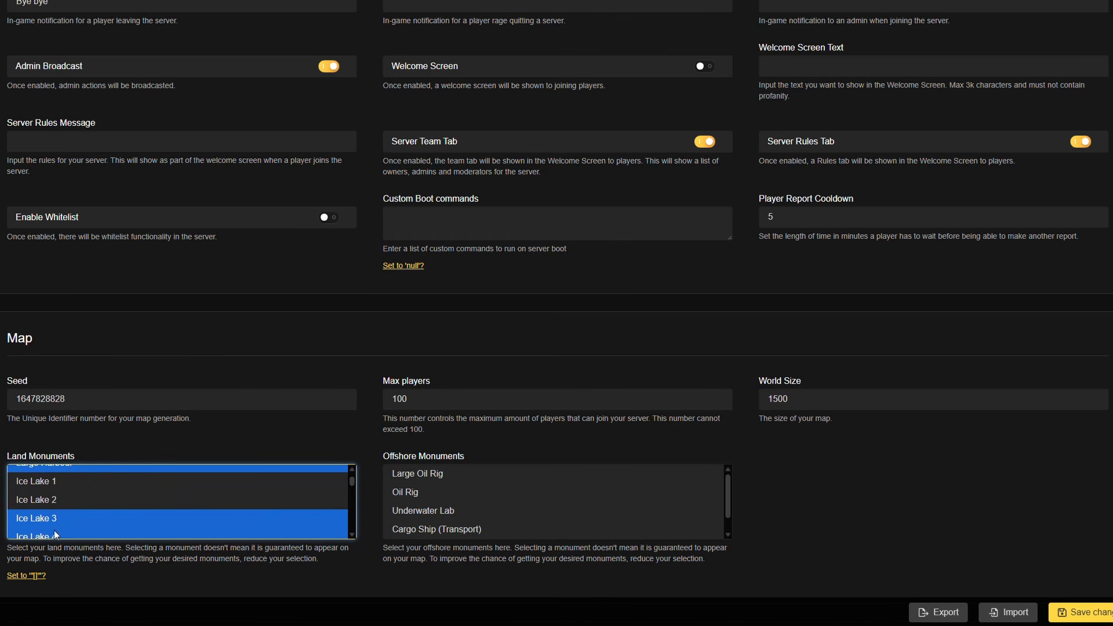
pyautogui.keyDown('ctrl'); pyautogui.click(54, 522); pyautogui.keyUp('ctrl')
pyautogui.keyDown('ctrl'); pyautogui.click(55, 530); pyautogui.keyUp('ctrl')
pyautogui.scroll(-5, 92, 493)
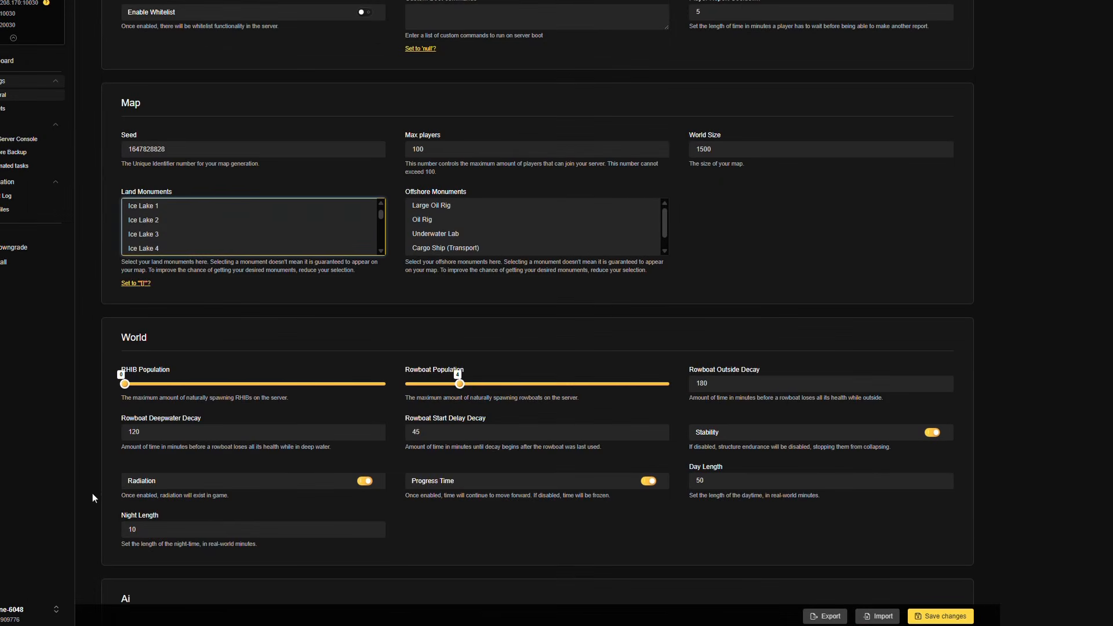
# - Refine the remaining land monuments, keeping Stone Quarry, Sulphur Quarry, Fishing Village C, Ranch and Large Barn and excluding Satellite Dish, Dome and Military Tunnel
pyautogui.keyDown('ctrl'); pyautogui.click(61, 310); pyautogui.keyUp('ctrl')
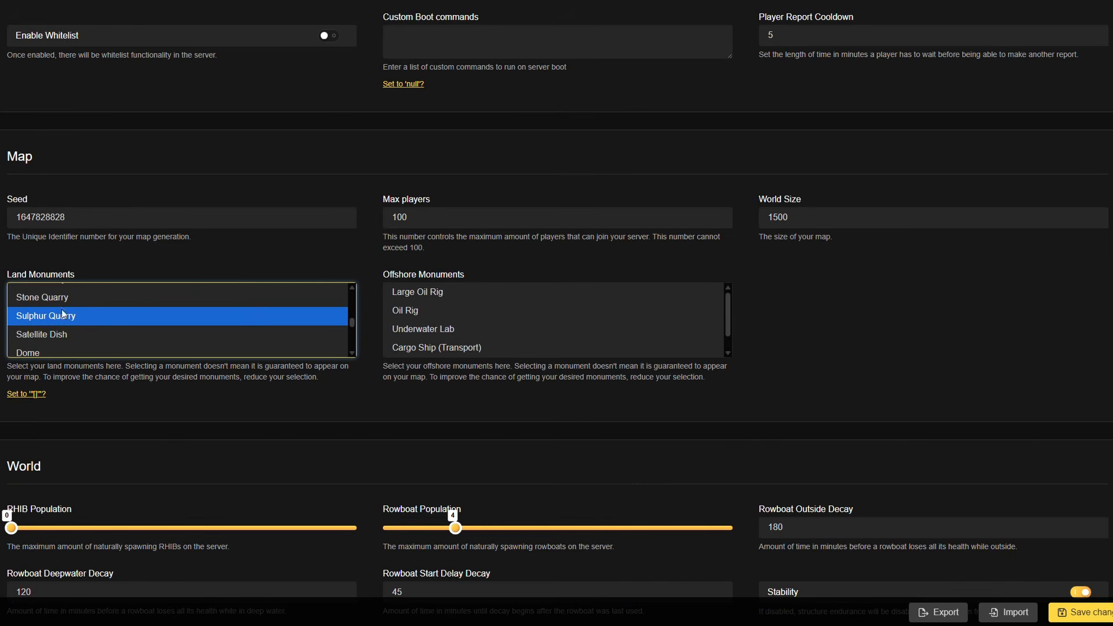
pyautogui.keyDown('ctrl'); pyautogui.click(64, 301); pyautogui.keyUp('ctrl')
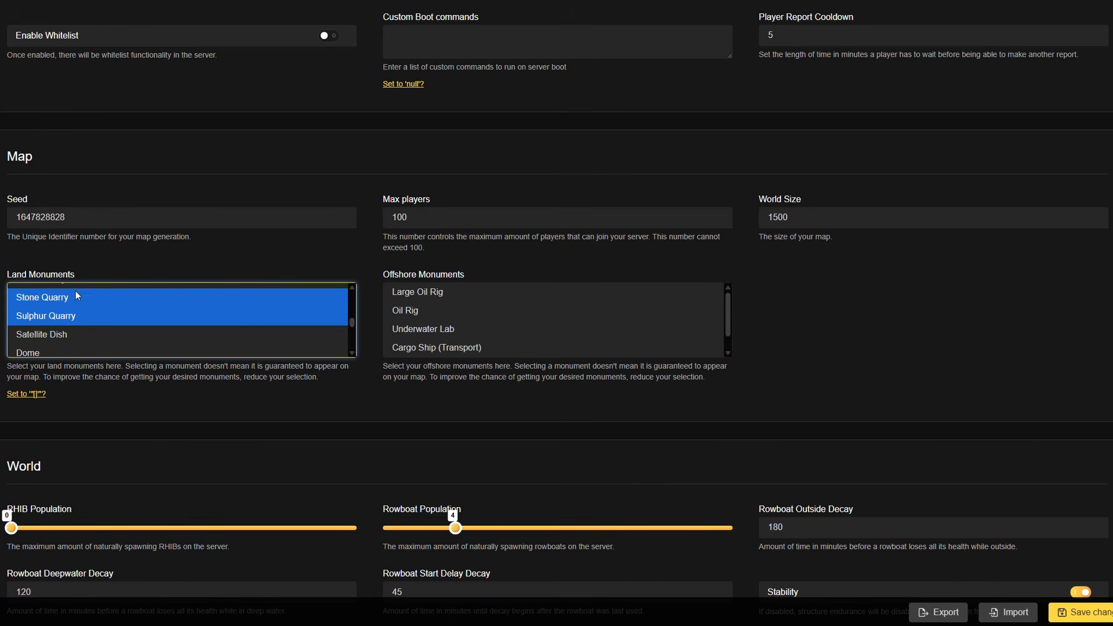
pyautogui.scroll(-3, 71, 336)
pyautogui.keyDown('shift'); pyautogui.click(50, 328); pyautogui.keyUp('shift')
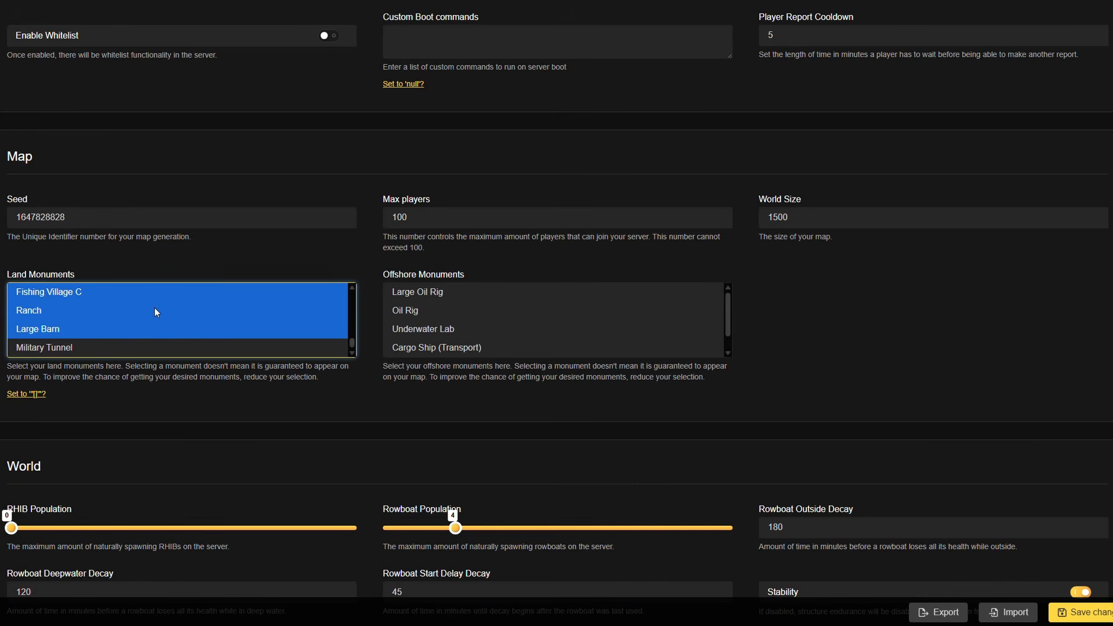
pyautogui.click(69, 331)
pyautogui.scroll(-3, 58, 323)
pyautogui.keyDown('ctrl'); pyautogui.click(50, 313); pyautogui.keyUp('ctrl')
pyautogui.keyDown('ctrl'); pyautogui.click(36, 294); pyautogui.keyUp('ctrl')
pyautogui.keyDown('ctrl'); pyautogui.click(51, 329); pyautogui.keyUp('ctrl')
pyautogui.keyDown('ctrl'); pyautogui.click(76, 348); pyautogui.keyUp('ctrl')
pyautogui.scroll(-3, 85, 329)
# - Select Large Oil Rig, Oil Rig, Underwater Lab and Cargo Ship (Transport) as offshore monuments
pyautogui.click(408, 291)
pyautogui.keyDown('ctrl'); pyautogui.click(416, 313); pyautogui.keyUp('ctrl')
pyautogui.keyDown('ctrl'); pyautogui.click(431, 330); pyautogui.keyUp('ctrl')
pyautogui.keyDown('ctrl'); pyautogui.click(469, 348); pyautogui.keyUp('ctrl')
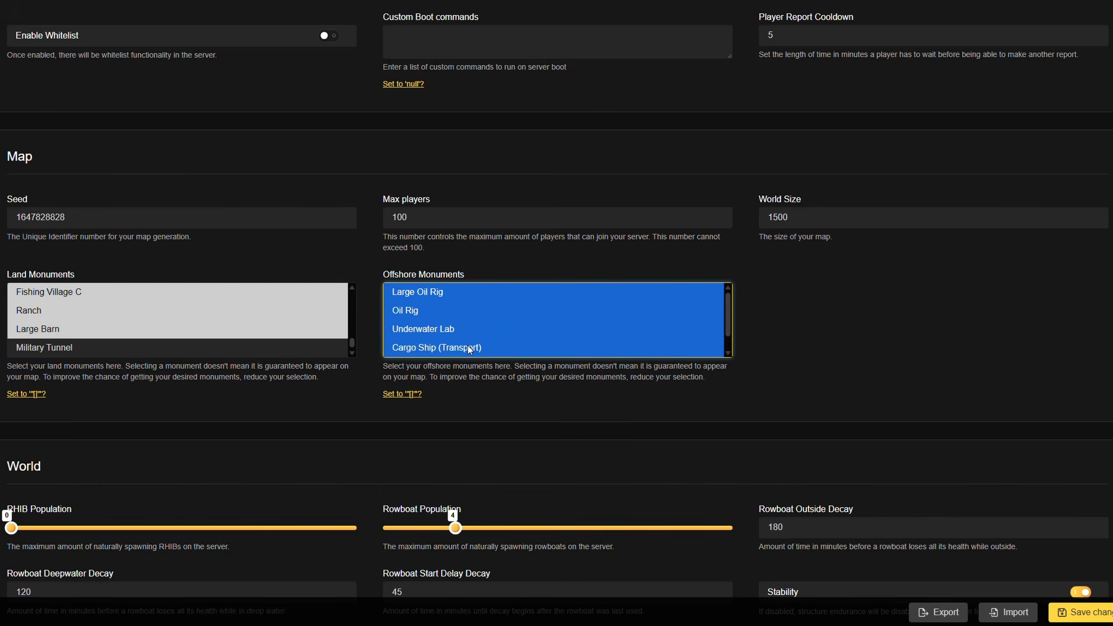
# - Try switching Radiation and Progress Time off in the world settings, and turn both back on
pyautogui.scroll(-5, 371, 331)
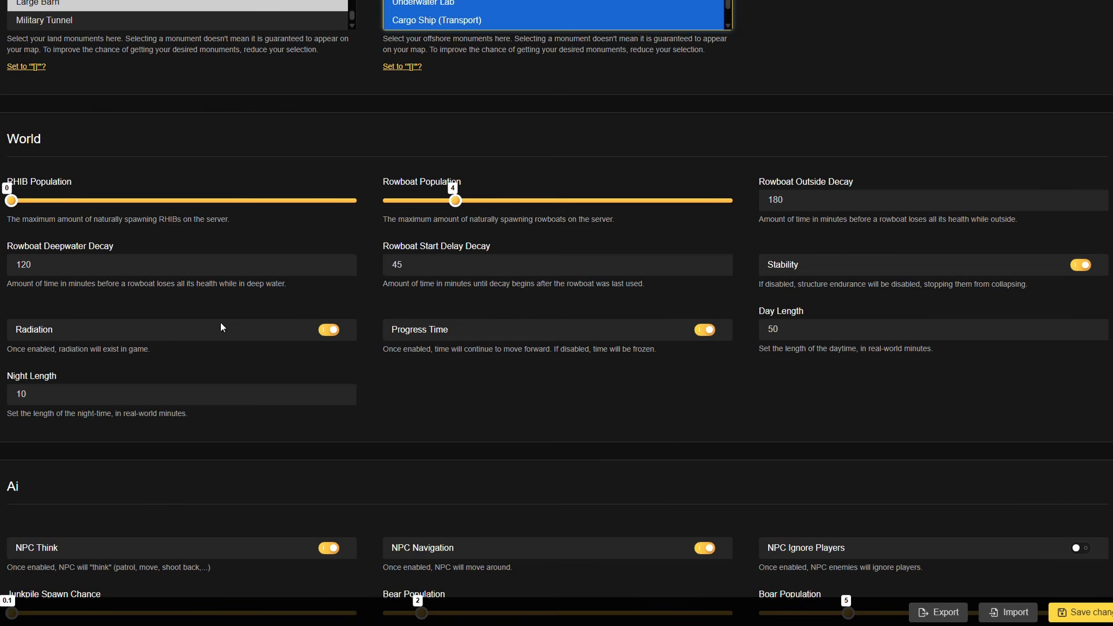
pyautogui.click(332, 329)
pyautogui.click(332, 329)
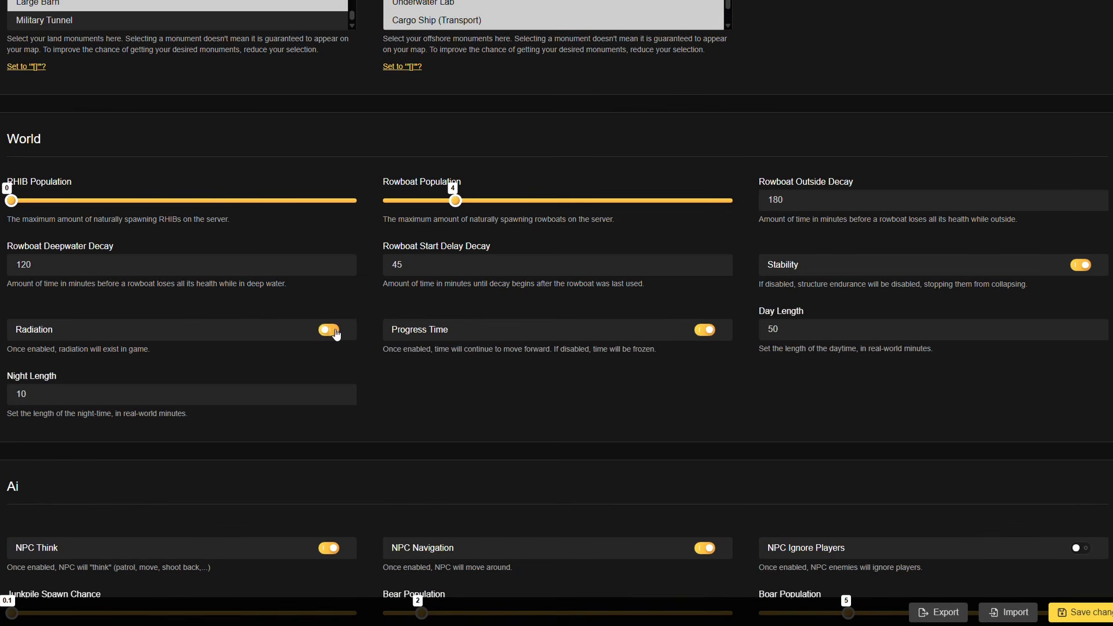
pyautogui.click(708, 331)
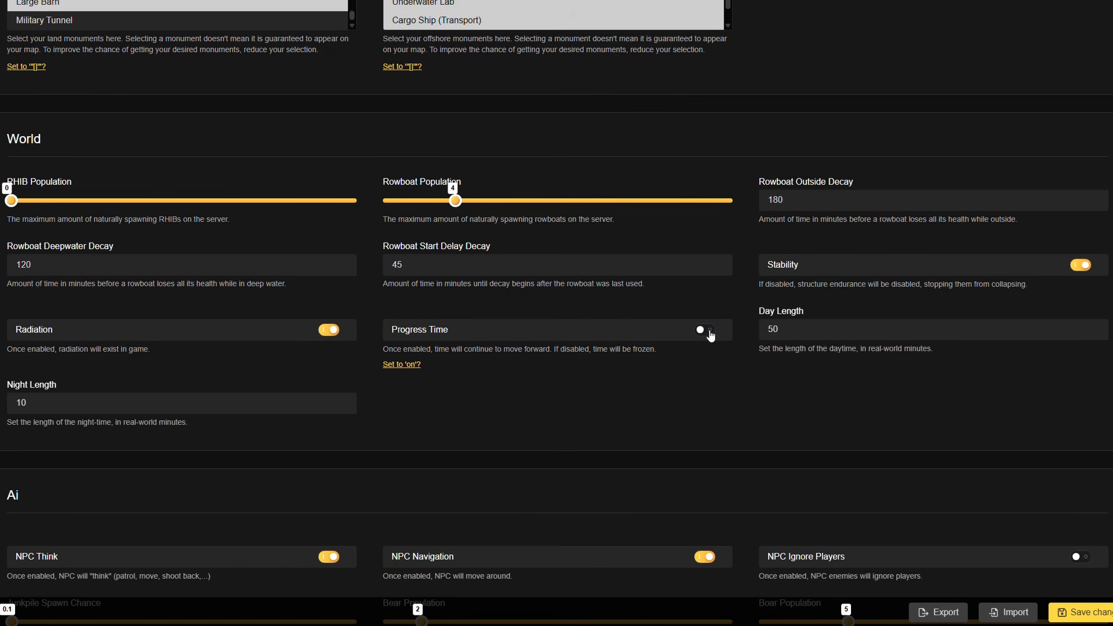
pyautogui.click(708, 332)
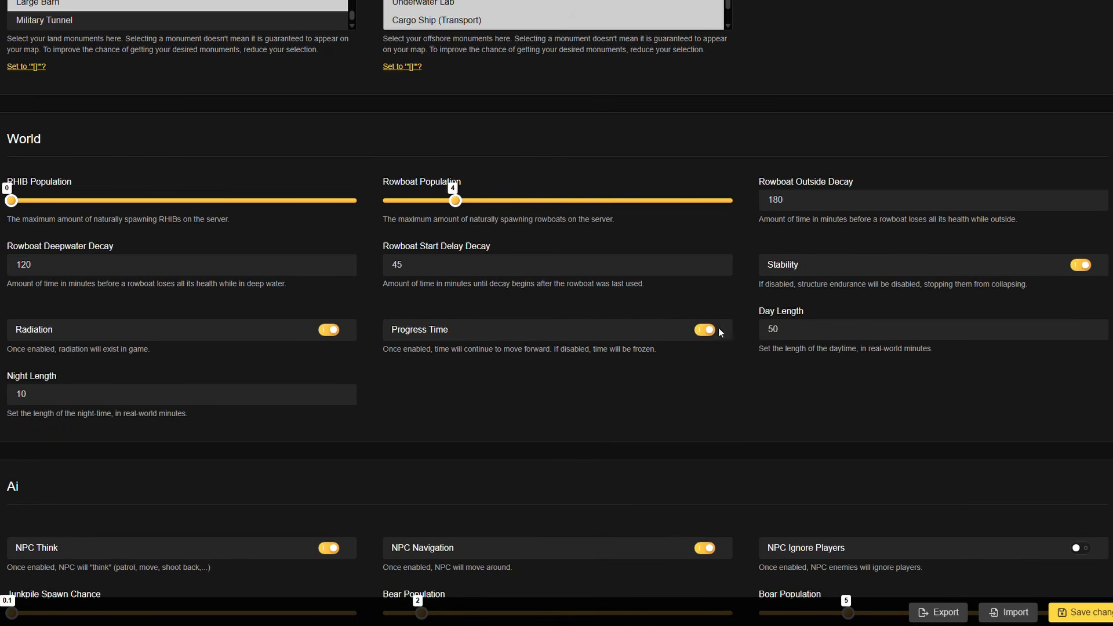
# - Raise the bear, stag and boar populations in the AI settings to the maximum of 20
pyautogui.scroll(-4, 129, 400)
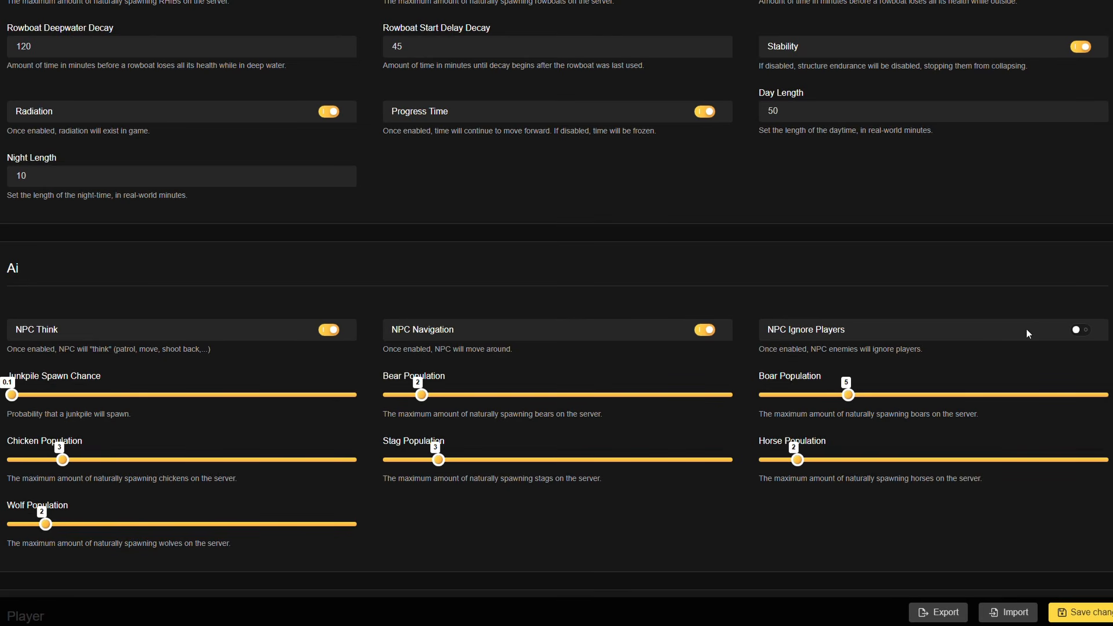
pyautogui.scroll(-3, 1003, 336)
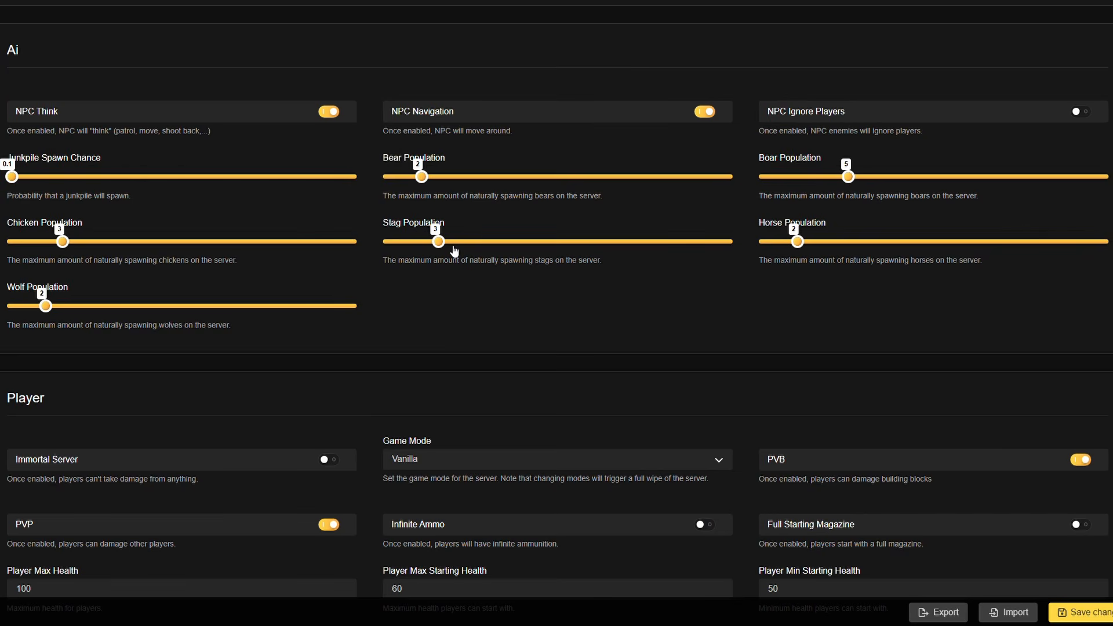
pyautogui.moveTo(422, 176); pyautogui.dragTo(728, 176)
pyautogui.moveTo(450, 263); pyautogui.dragTo(844, 248)
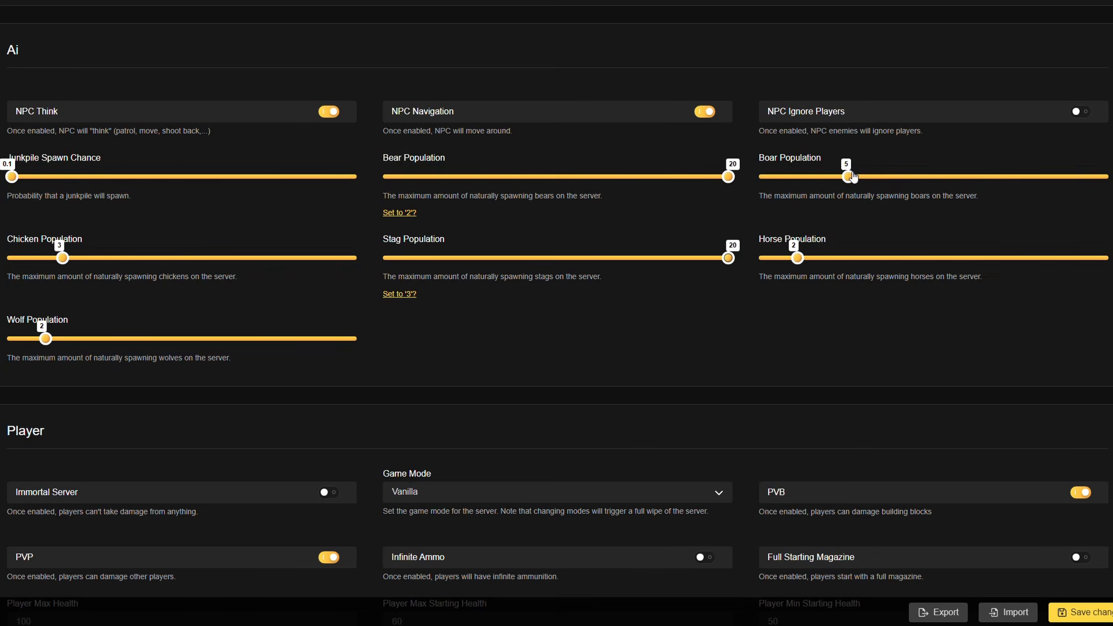
pyautogui.moveTo(850, 177); pyautogui.dragTo(1104, 177)
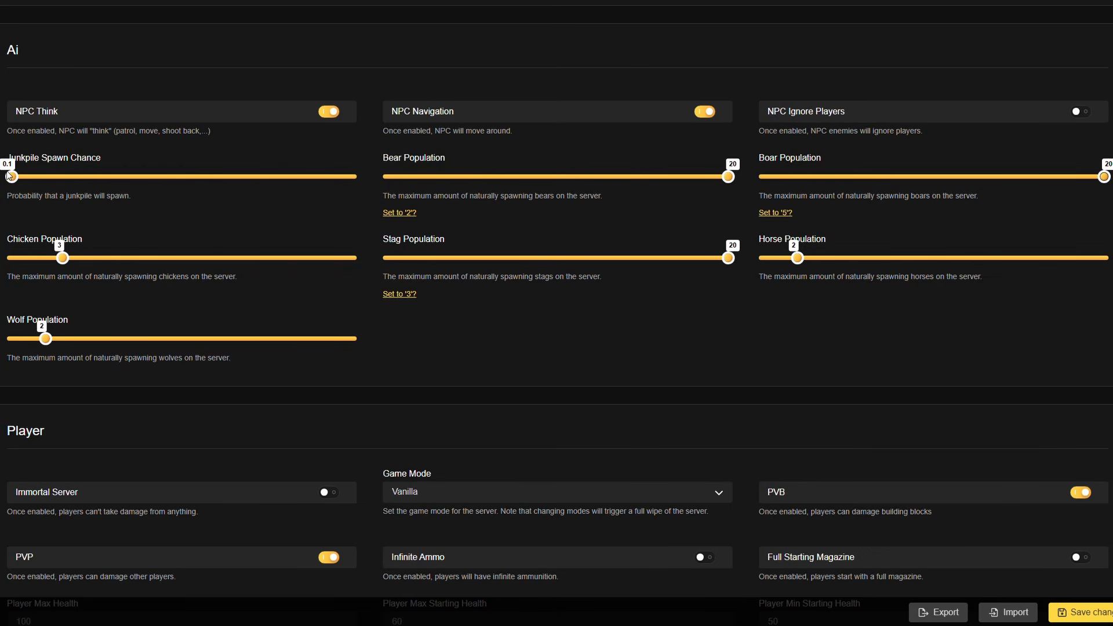
# - Set the bear population to 3, the stag population to 2 and the boar population to 3
pyautogui.click(455, 177)
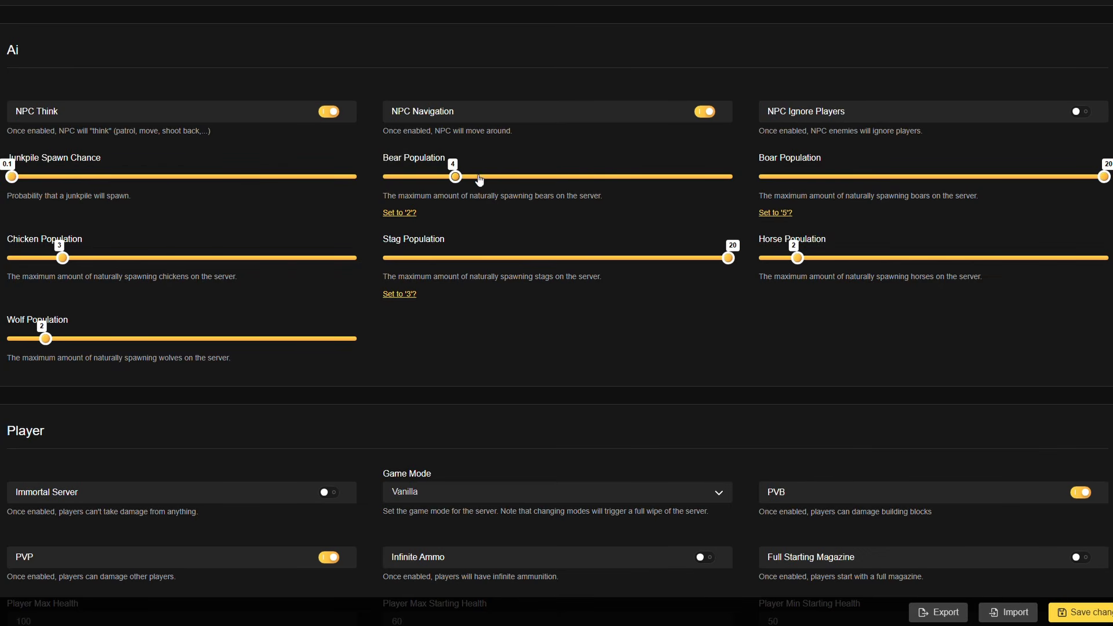
pyautogui.click(426, 258)
pyautogui.click(797, 177)
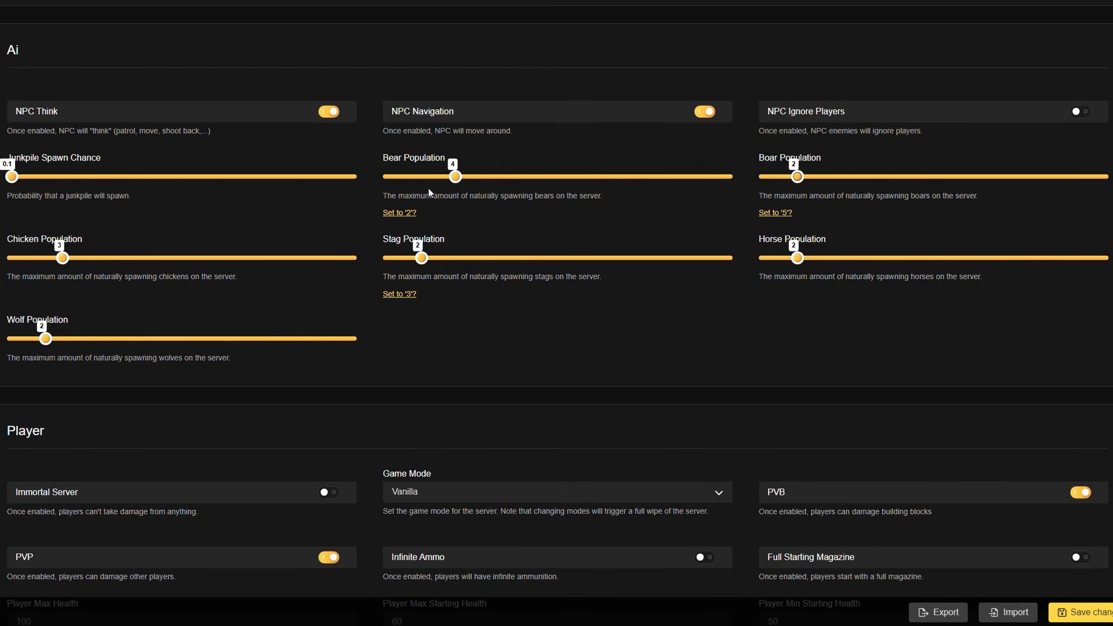
pyautogui.click(439, 176)
pyautogui.click(813, 177)
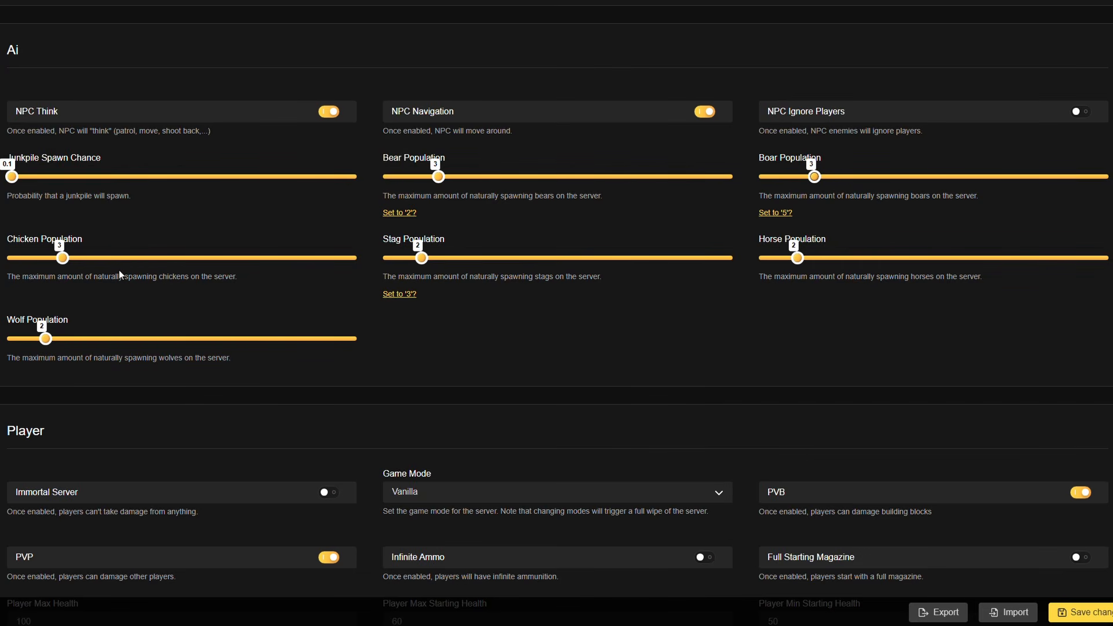
# - Try disabling PVB in the player settings, and switch it back on
pyautogui.scroll(-4, 119, 270)
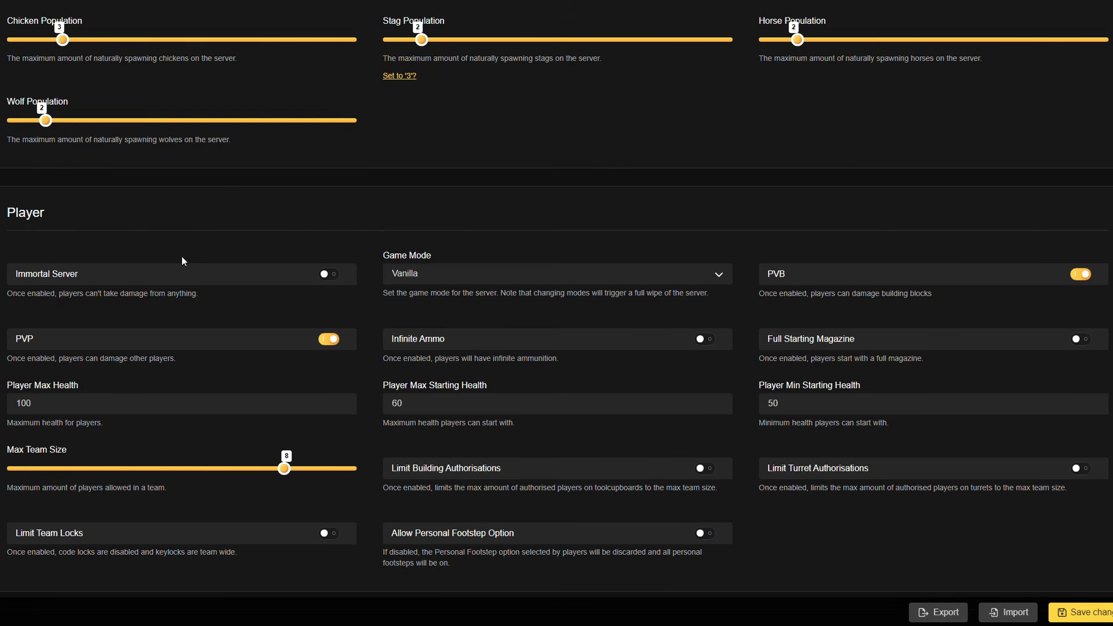
pyautogui.scroll(-1, 780, 194)
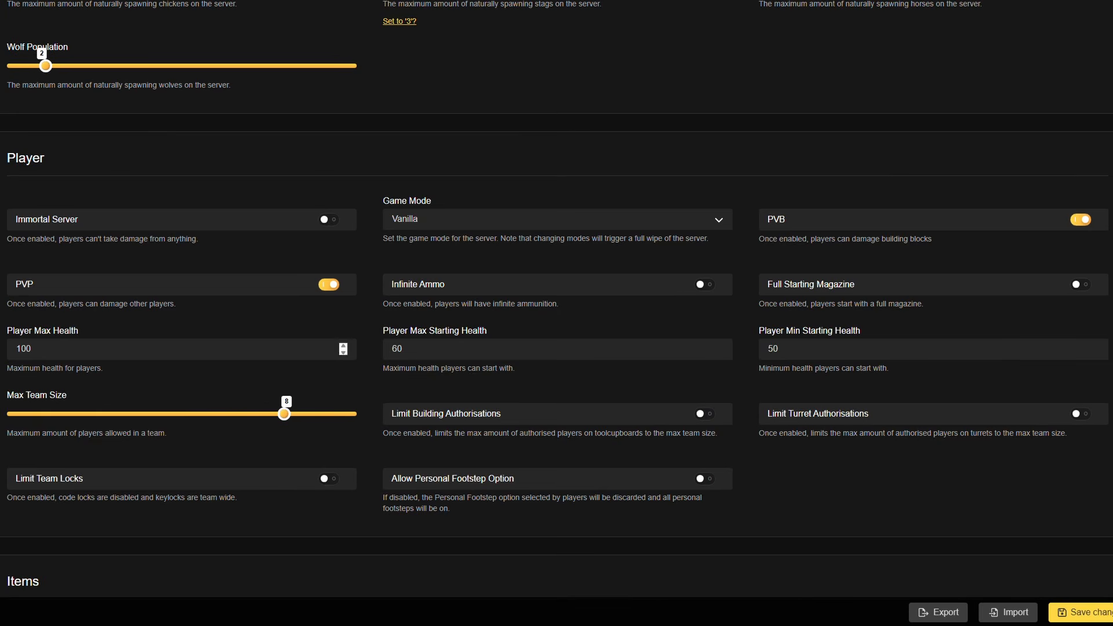
pyautogui.click(1092, 221)
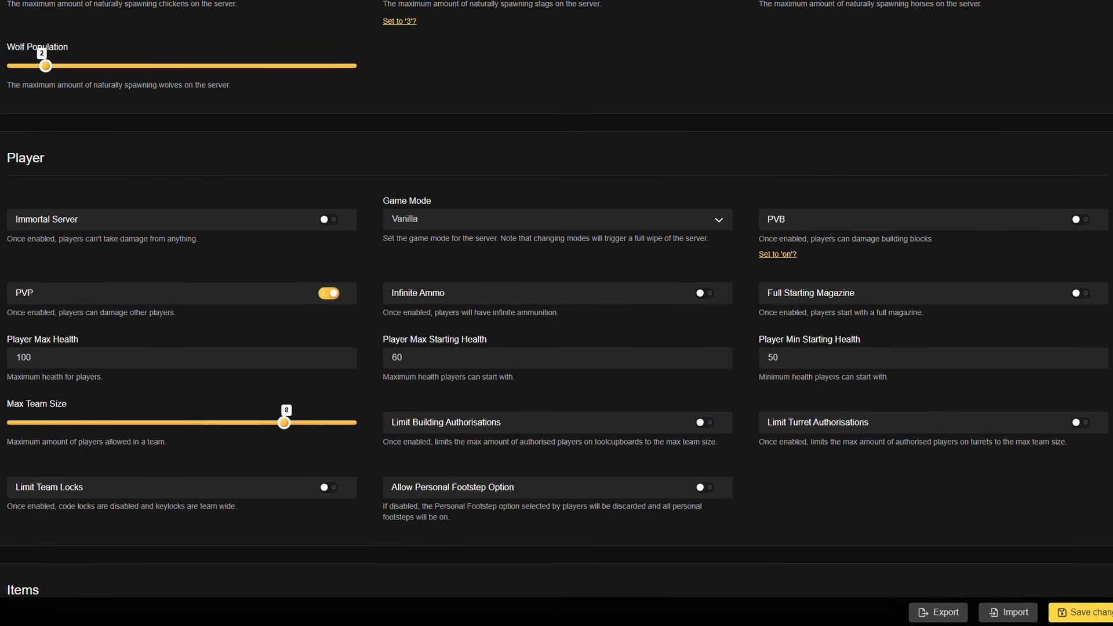
pyautogui.click(1079, 219)
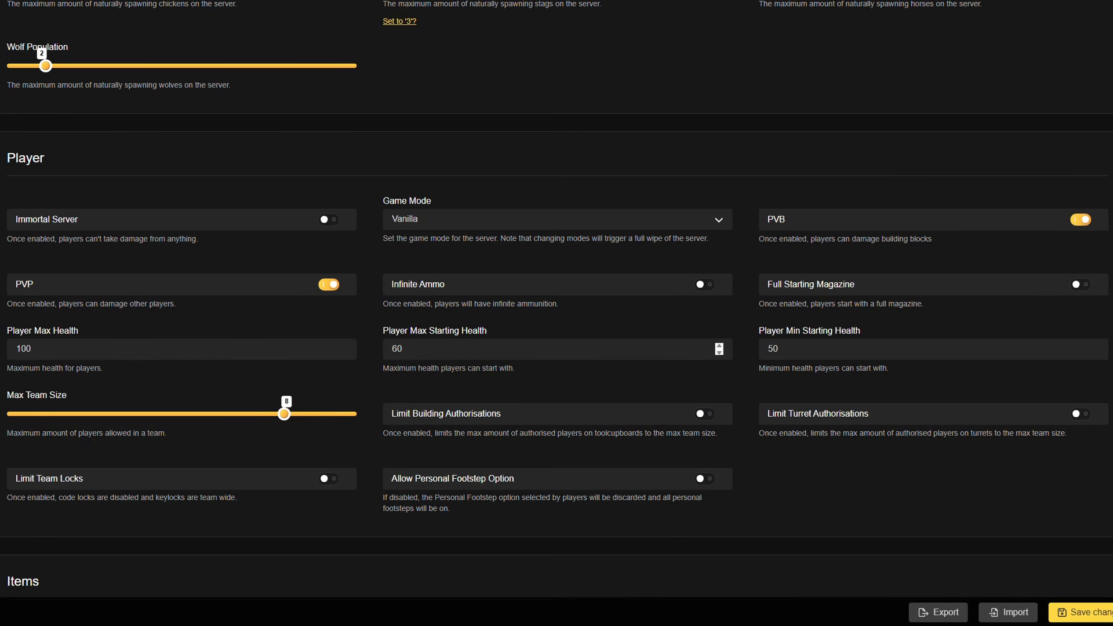
# - Set the player minimum starting health to 60
pyautogui.moveTo(814, 352); pyautogui.dragTo(683, 357)
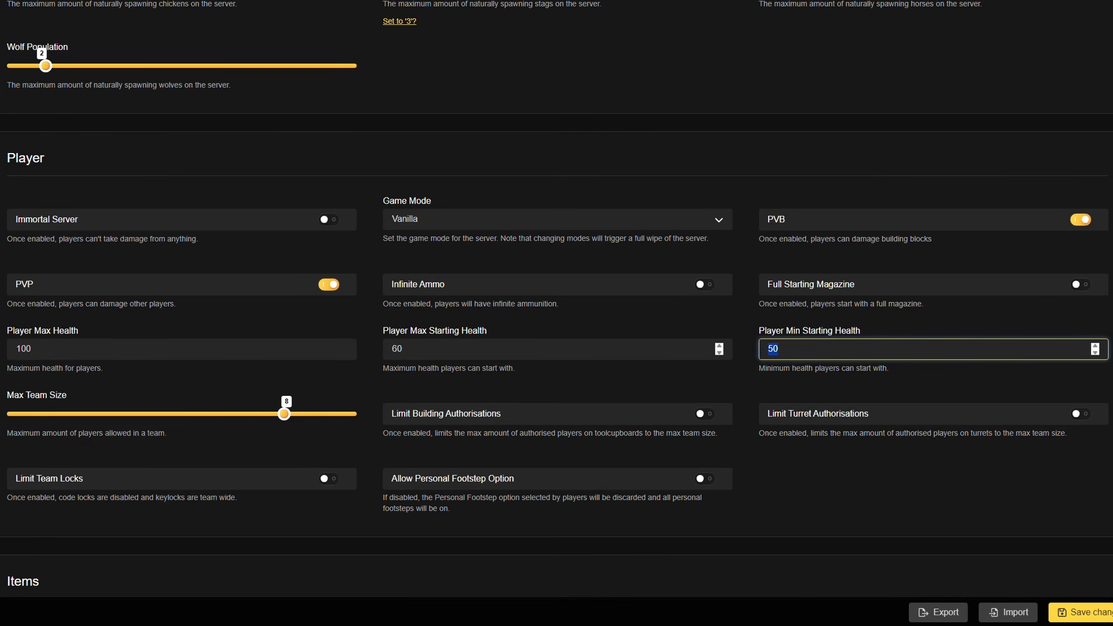
pyautogui.write('60')
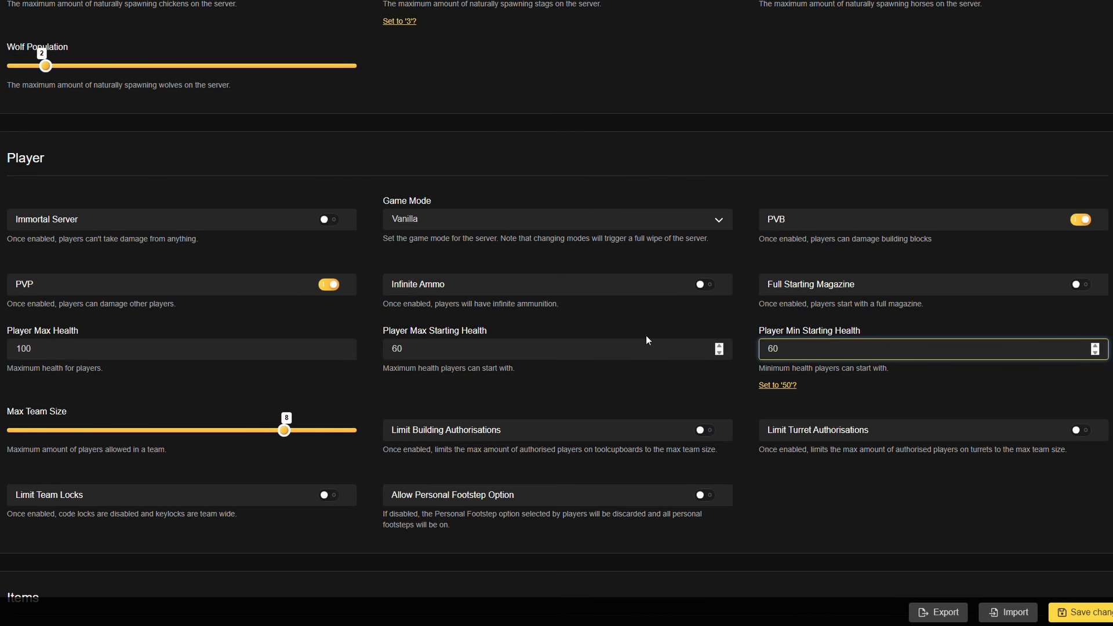
pyautogui.click(591, 384)
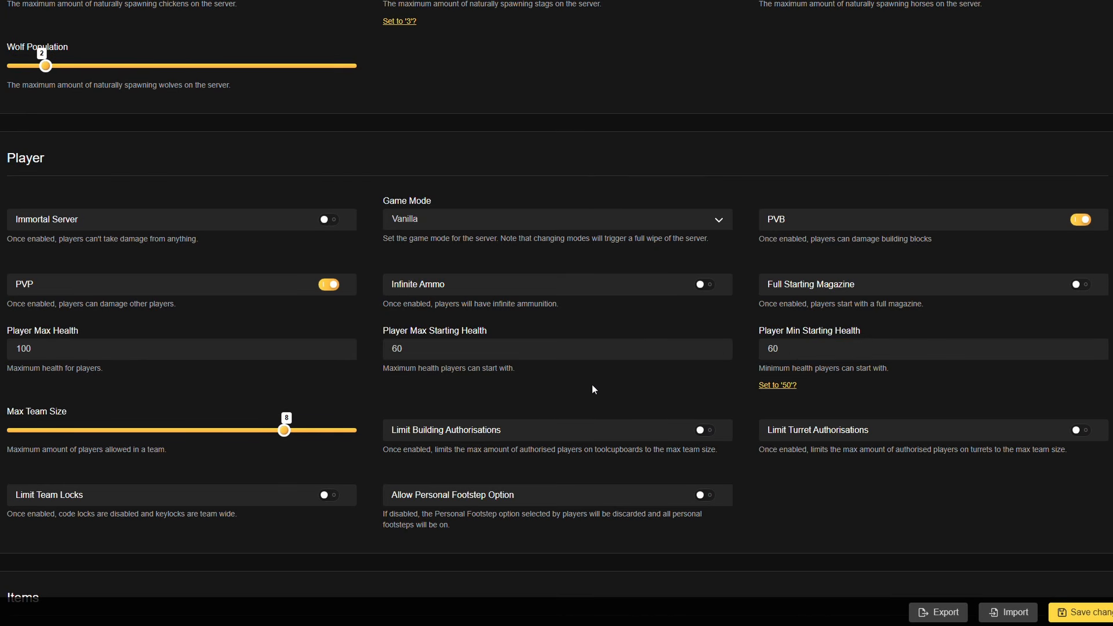
# - Keep the max team size at 8, enable the building authorisation, turret authorisation and team lock limits, and leave the personal footstep option off
pyautogui.scroll(-2, 272, 394)
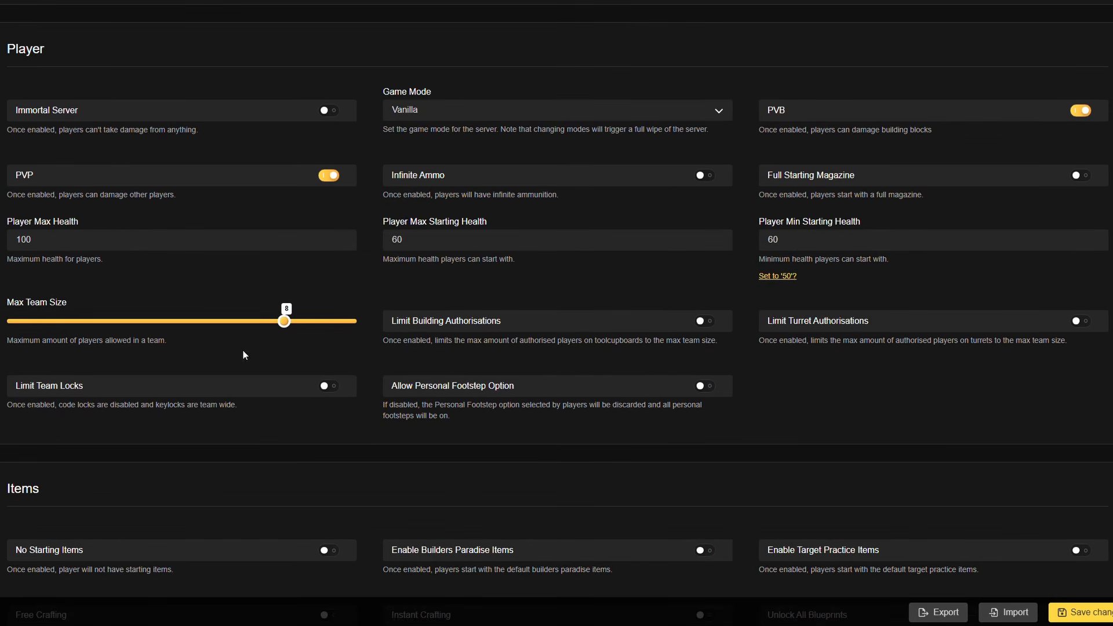
pyautogui.moveTo(283, 321); pyautogui.dragTo(10, 323)
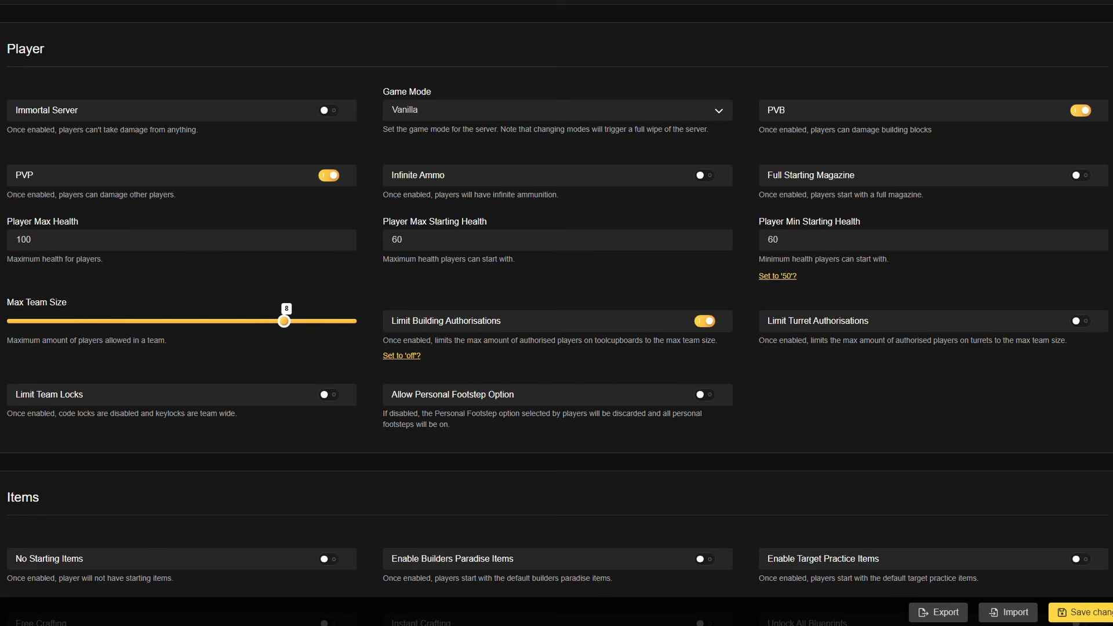
pyautogui.click(1082, 321)
pyautogui.click(329, 395)
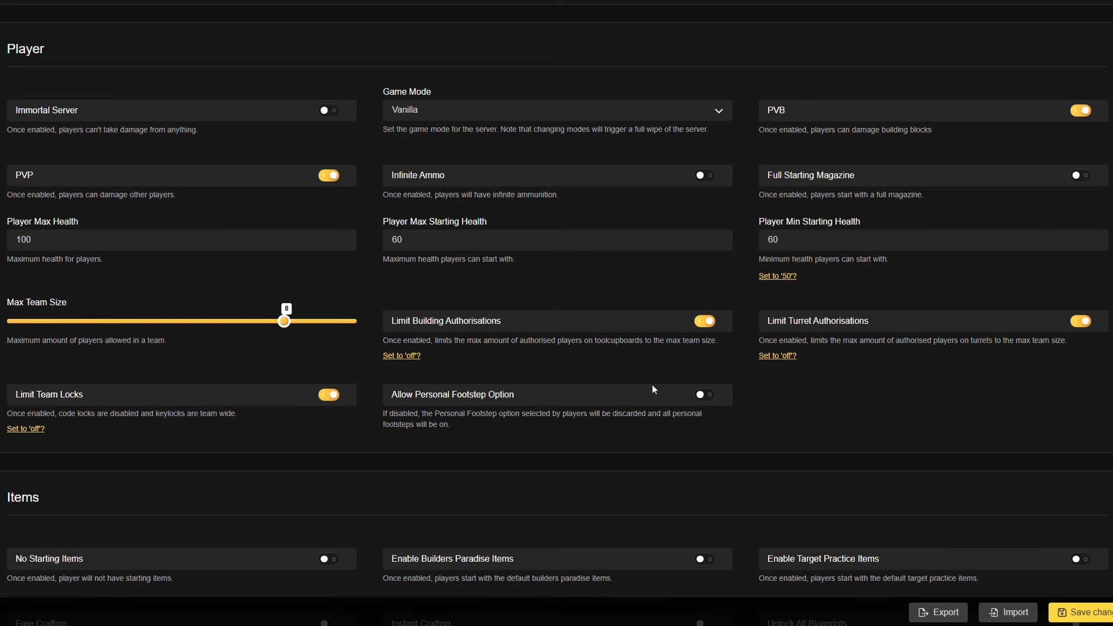
pyautogui.click(706, 396)
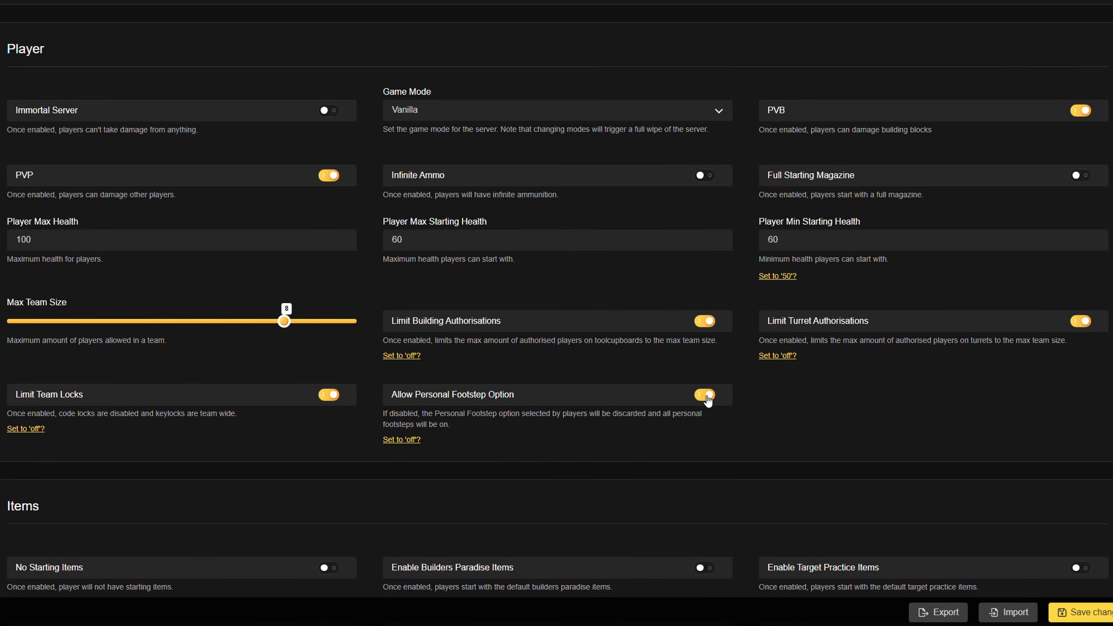
pyautogui.click(707, 396)
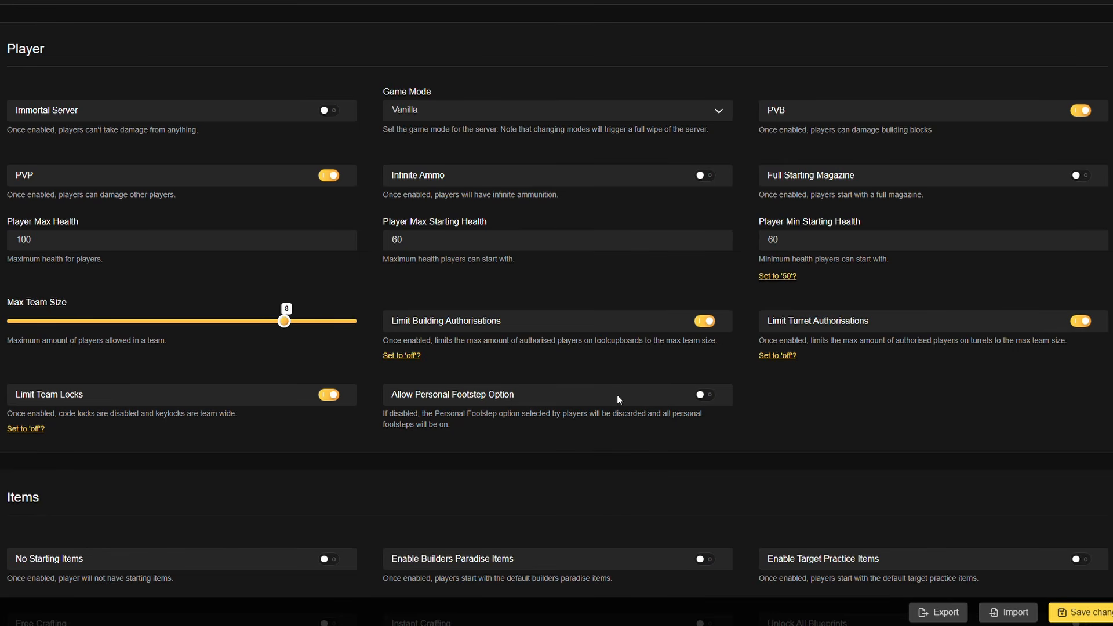
# - Try the No Starting Items and Builders Paradise Items options in the items settings, and switch both back off
pyautogui.scroll(-3, 539, 333)
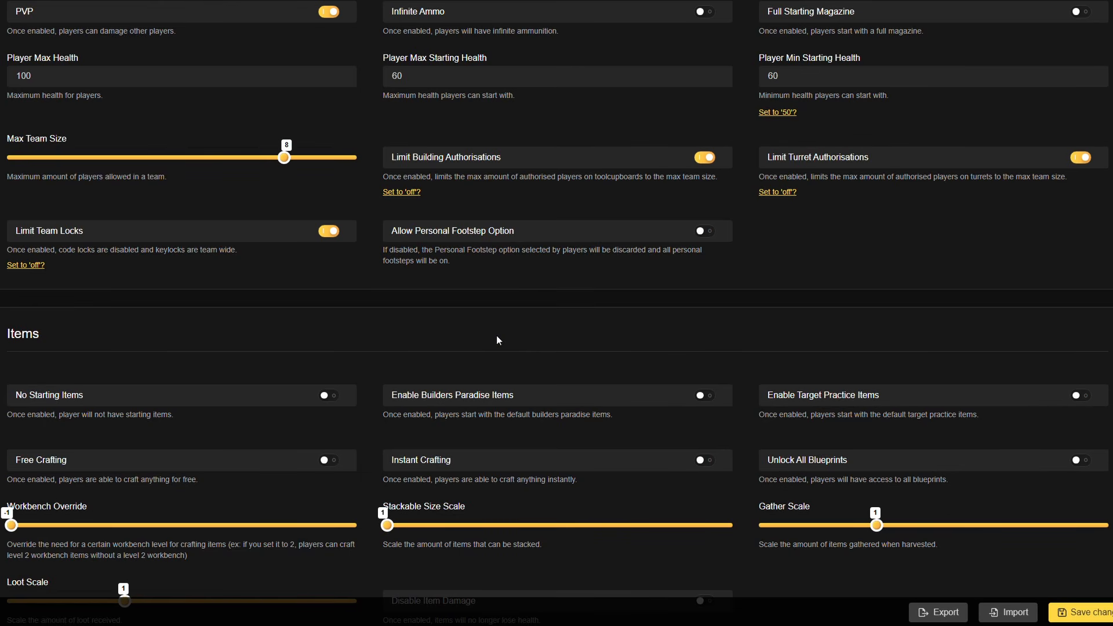
pyautogui.scroll(-3, 448, 293)
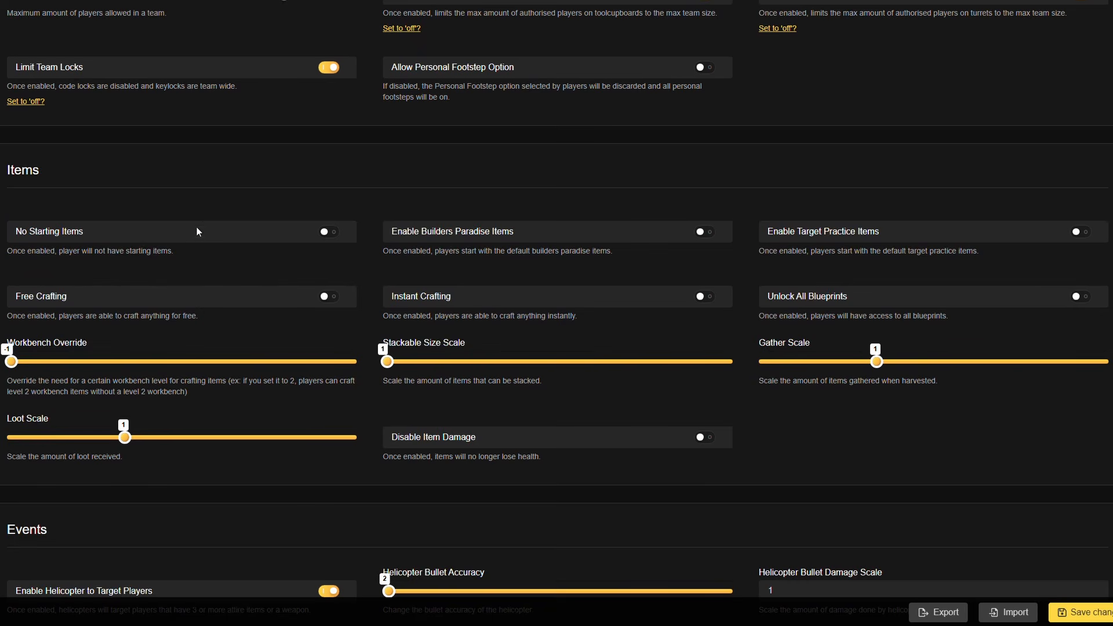
pyautogui.click(329, 233)
pyautogui.click(334, 233)
pyautogui.click(710, 235)
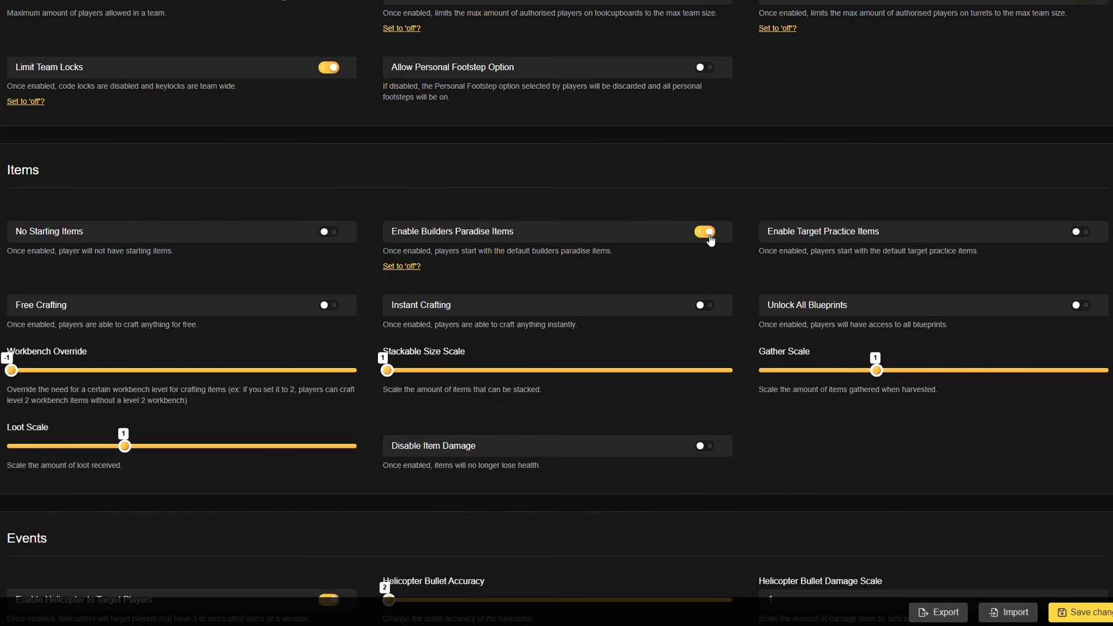
pyautogui.click(711, 235)
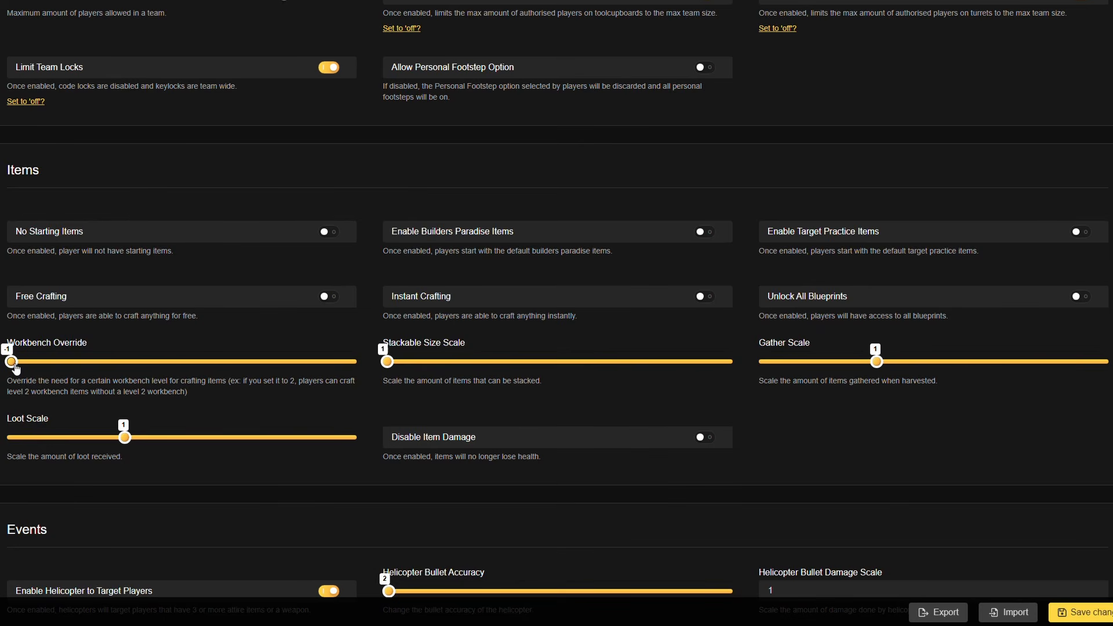
# - Try workbench override levels 3 and 2 in the items settings, and return the override to -1
pyautogui.moveTo(34, 360); pyautogui.dragTo(380, 402)
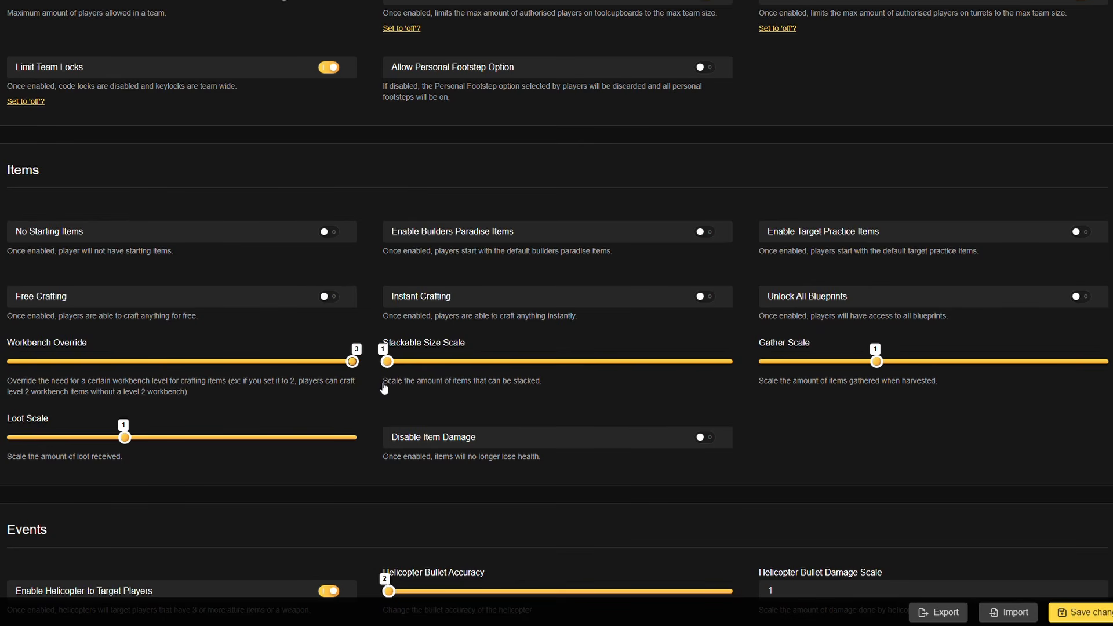
pyautogui.moveTo(384, 388); pyautogui.dragTo(269, 391)
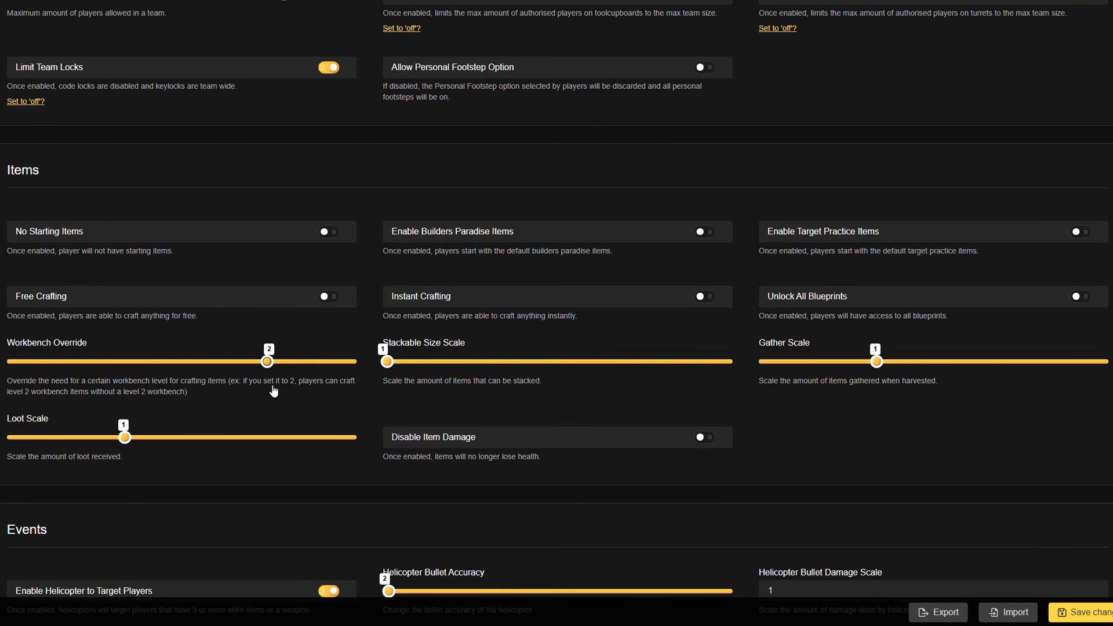
pyautogui.moveTo(249, 383); pyautogui.dragTo(3, 379)
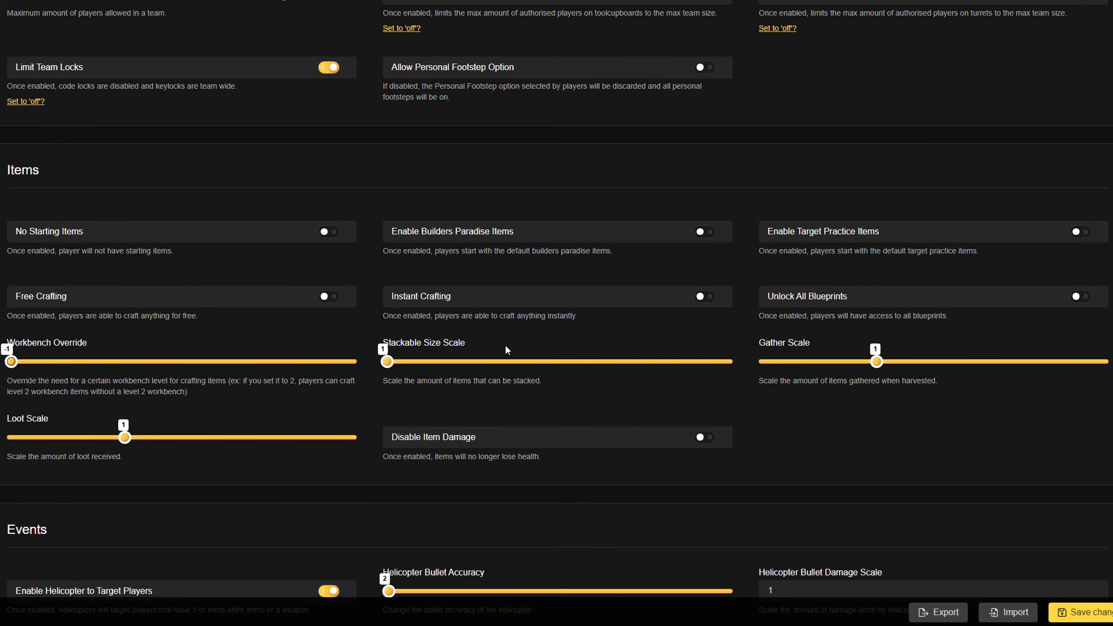
# - Try out the stackable size, gather and loot scale sliders, and return each one to 1
pyautogui.moveTo(387, 362); pyautogui.dragTo(224, 393)
pyautogui.moveTo(878, 362)
pyautogui.mouseDown()
pyautogui.moveTo(1014, 360)
pyautogui.moveTo(931, 374)
pyautogui.moveTo(1105, 367)
pyautogui.moveTo(875, 364)
pyautogui.mouseUp()
pyautogui.moveTo(125, 437); pyautogui.dragTo(155, 447)
# - Try a helicopter bullet accuracy of 0 in the events settings, and restore it to 2
pyautogui.scroll(-2, 514, 454)
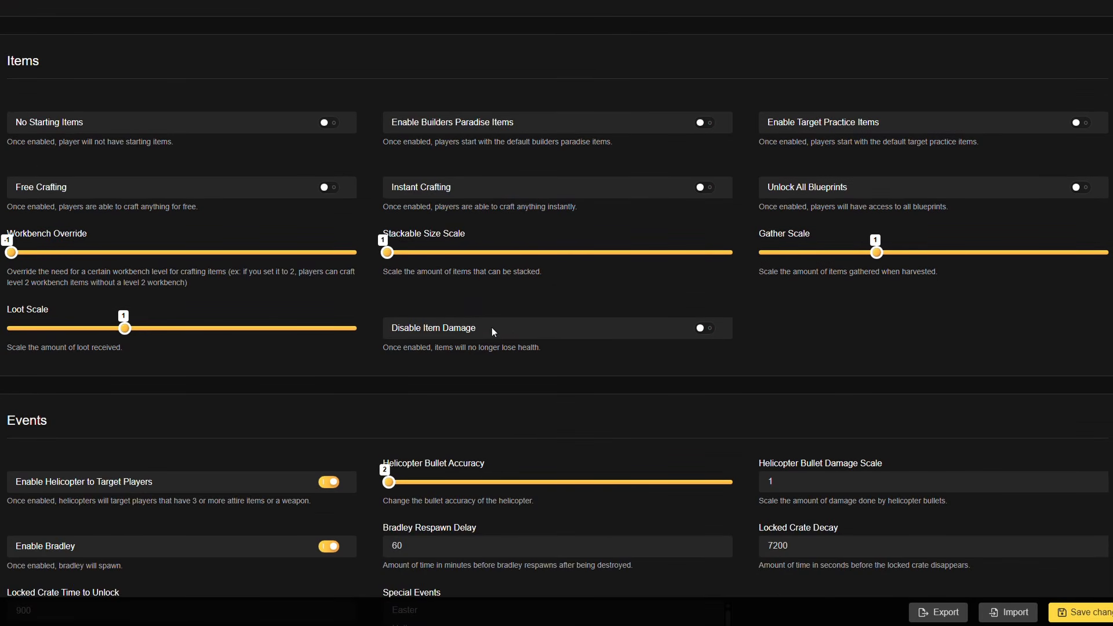
pyautogui.scroll(-3, 356, 387)
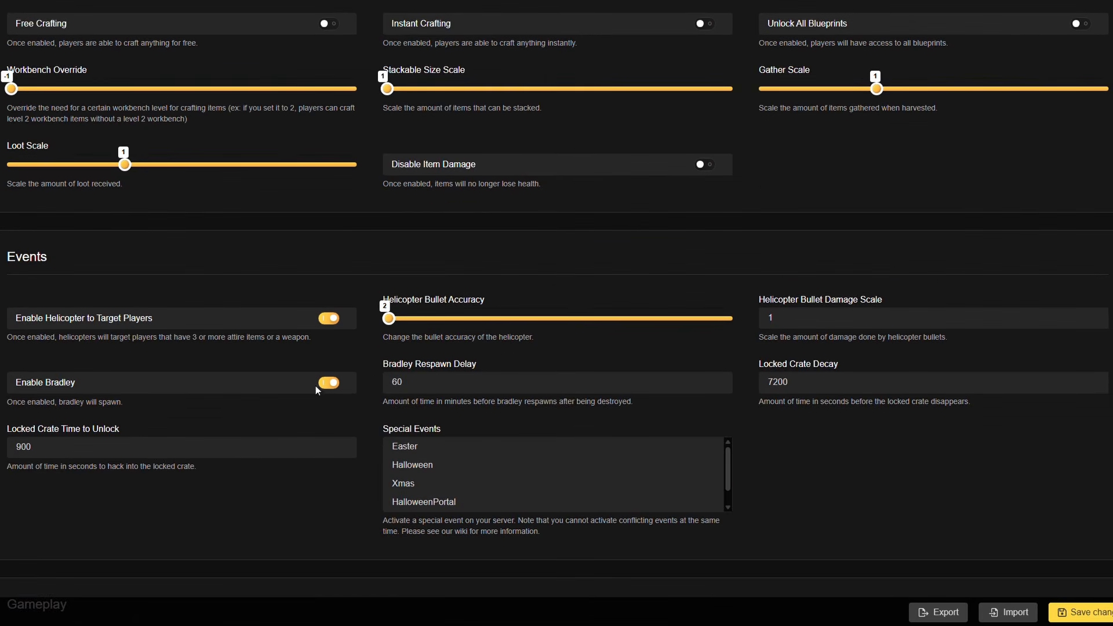
pyautogui.scroll(-2, 313, 388)
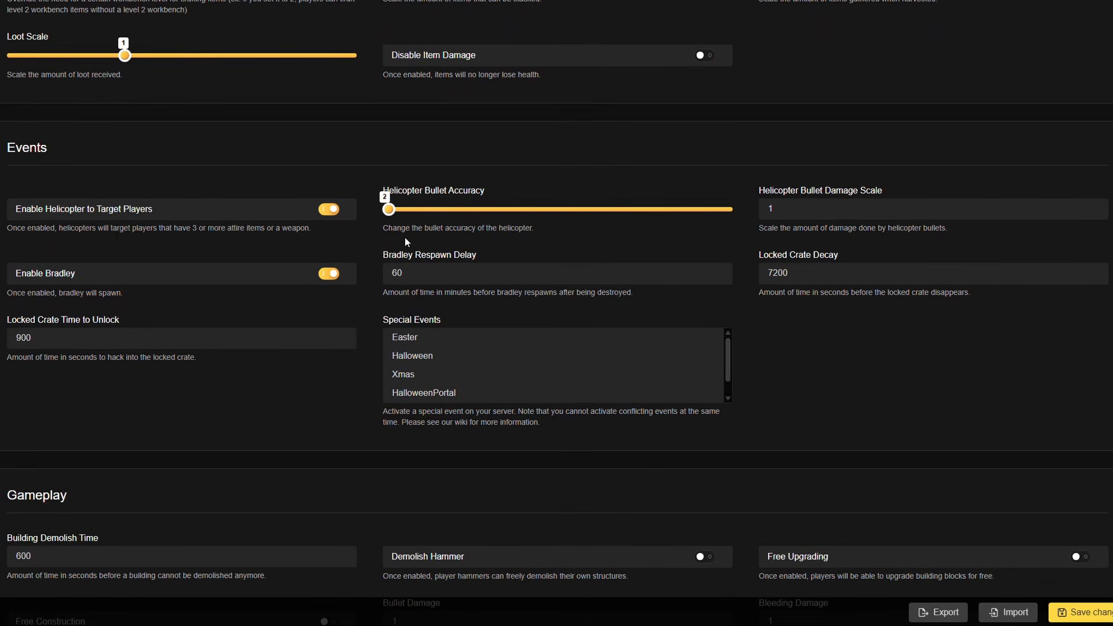
pyautogui.moveTo(403, 214)
pyautogui.mouseDown()
pyautogui.moveTo(560, 213)
pyautogui.moveTo(387, 212)
pyautogui.mouseUp()
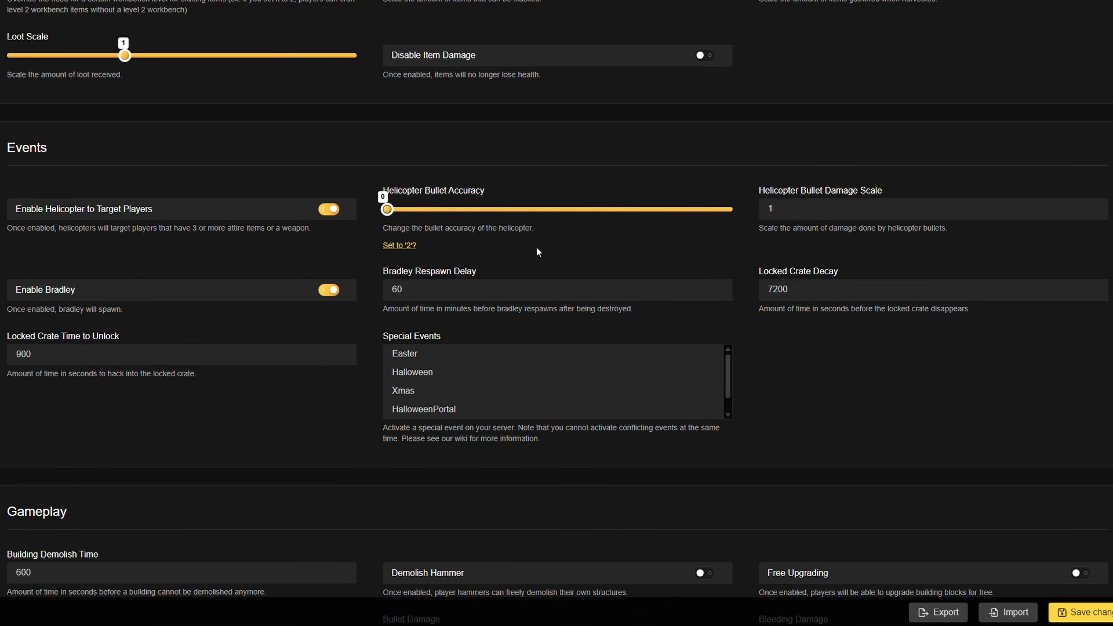
pyautogui.click(835, 204)
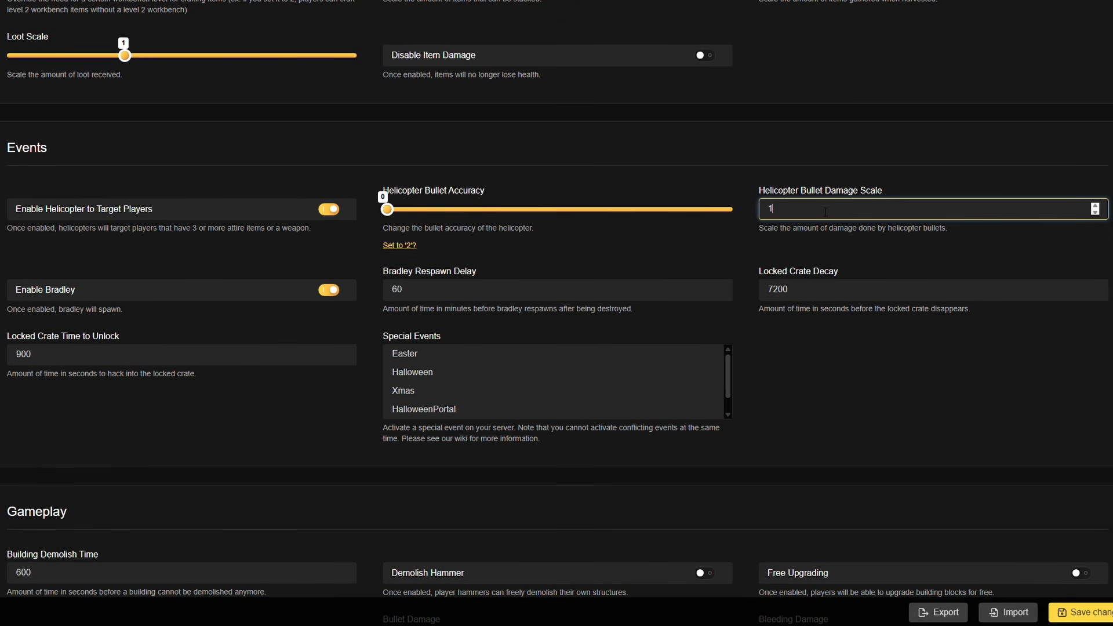
pyautogui.click(413, 246)
# - Activate the Xmas special event and keep the locked crate time to unlock at 900 seconds
pyautogui.scroll(-1, 439, 318)
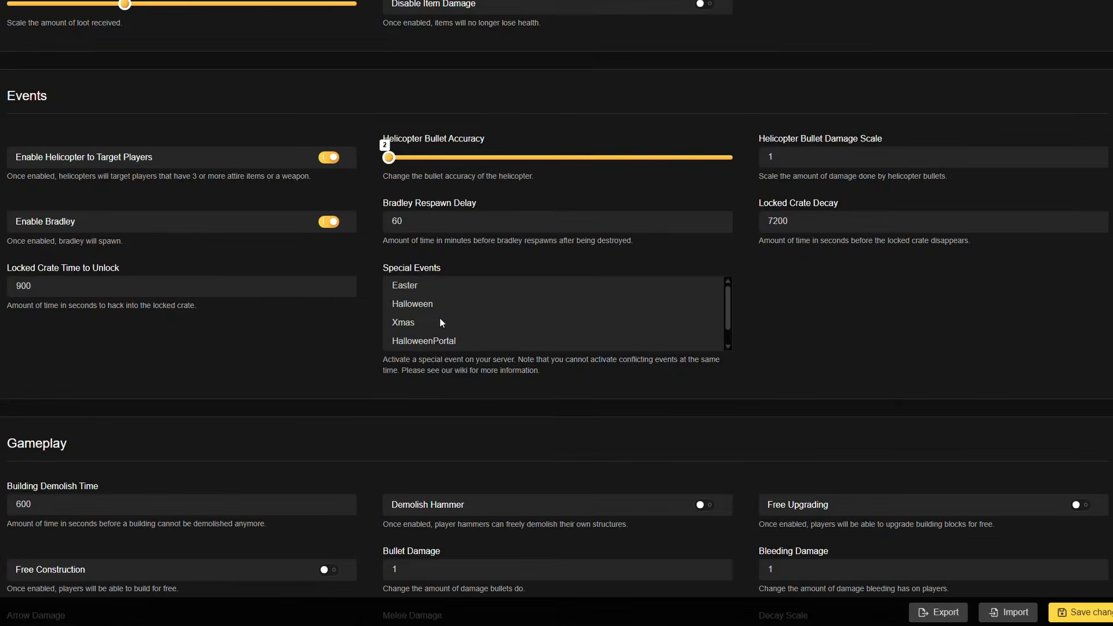
pyautogui.scroll(-1, 417, 285)
pyautogui.scroll(1, 432, 323)
pyautogui.click(418, 321)
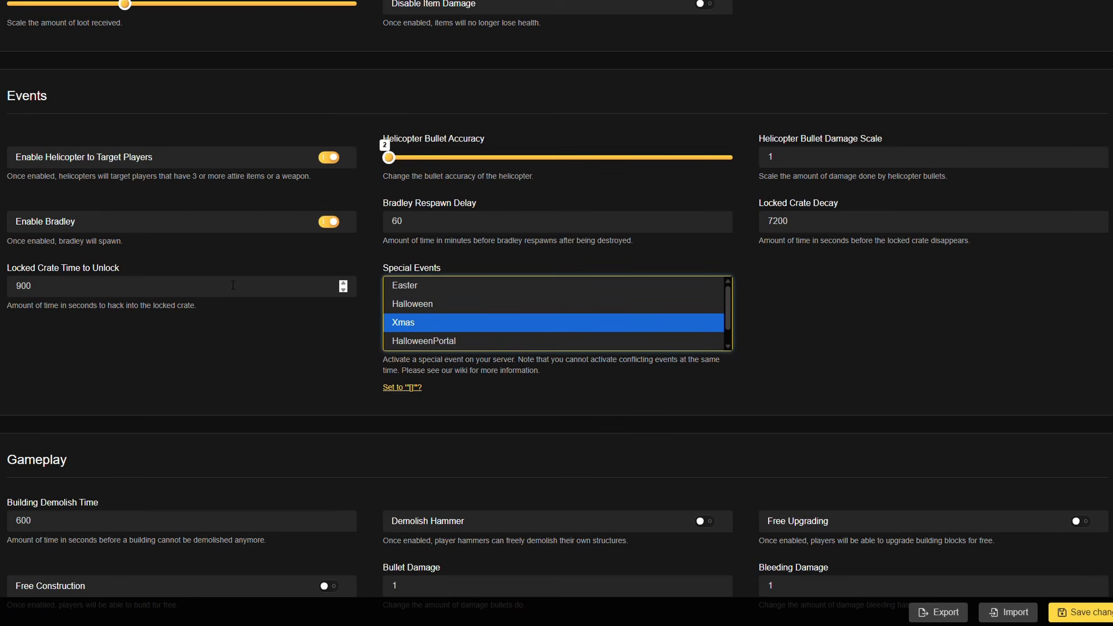
pyautogui.click(233, 285)
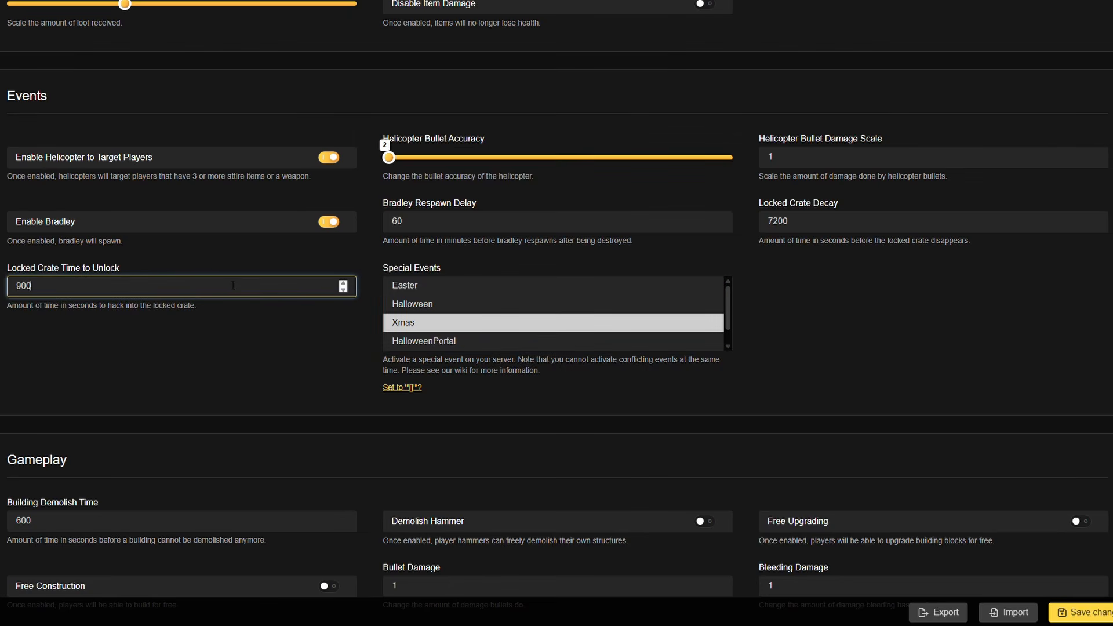
# - Enable Demolish Hammer and turn off Decay Upkeep in the gameplay settings
pyautogui.scroll(-5, 159, 314)
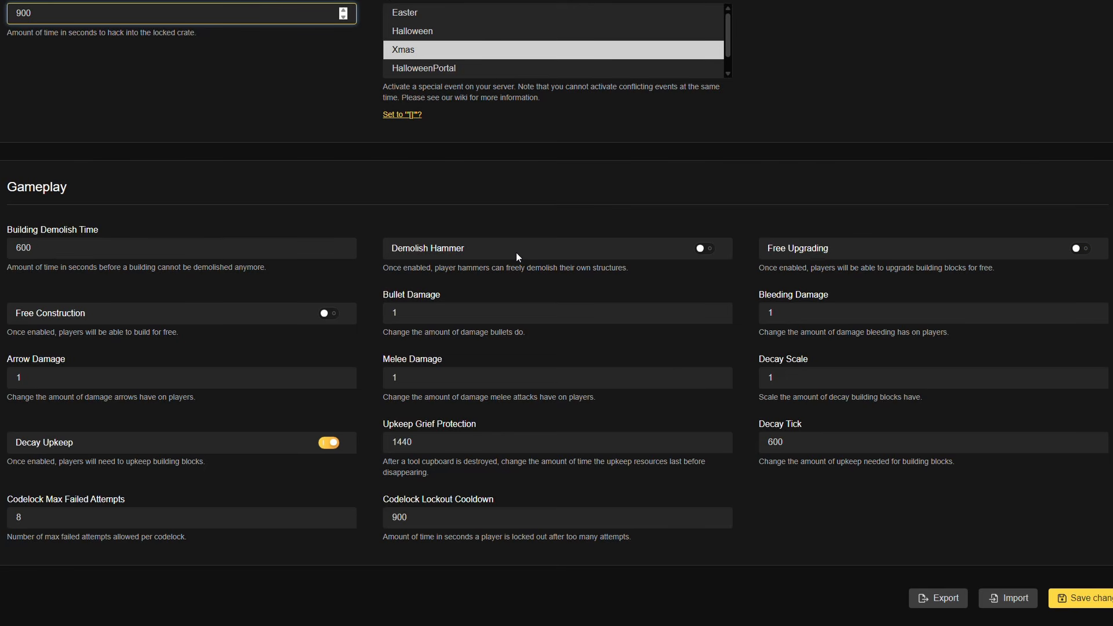
pyautogui.click(704, 248)
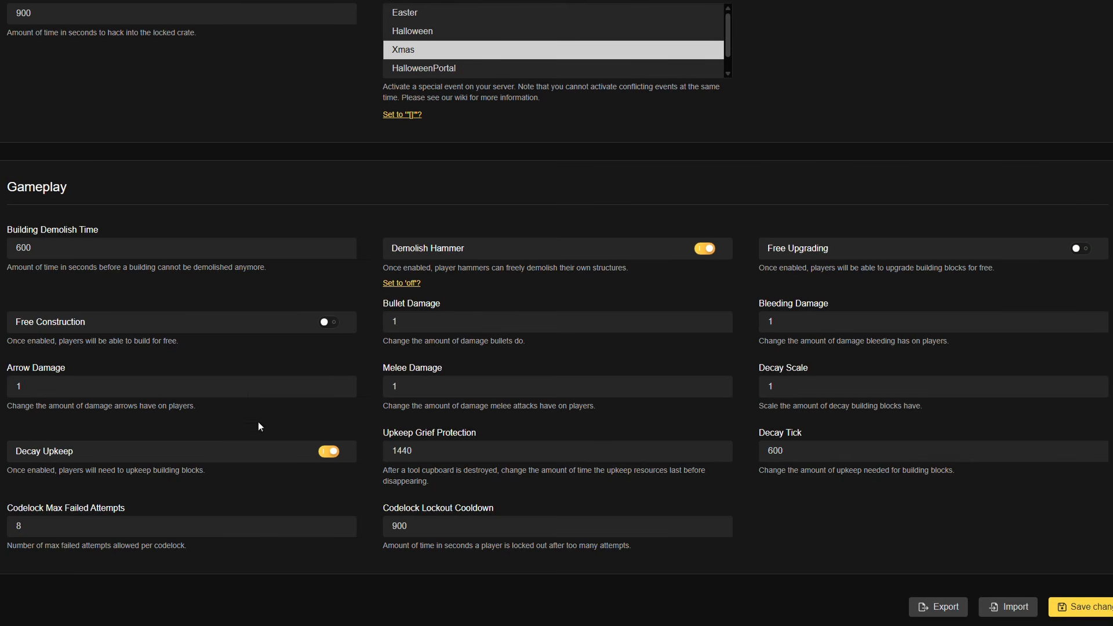
pyautogui.click(333, 452)
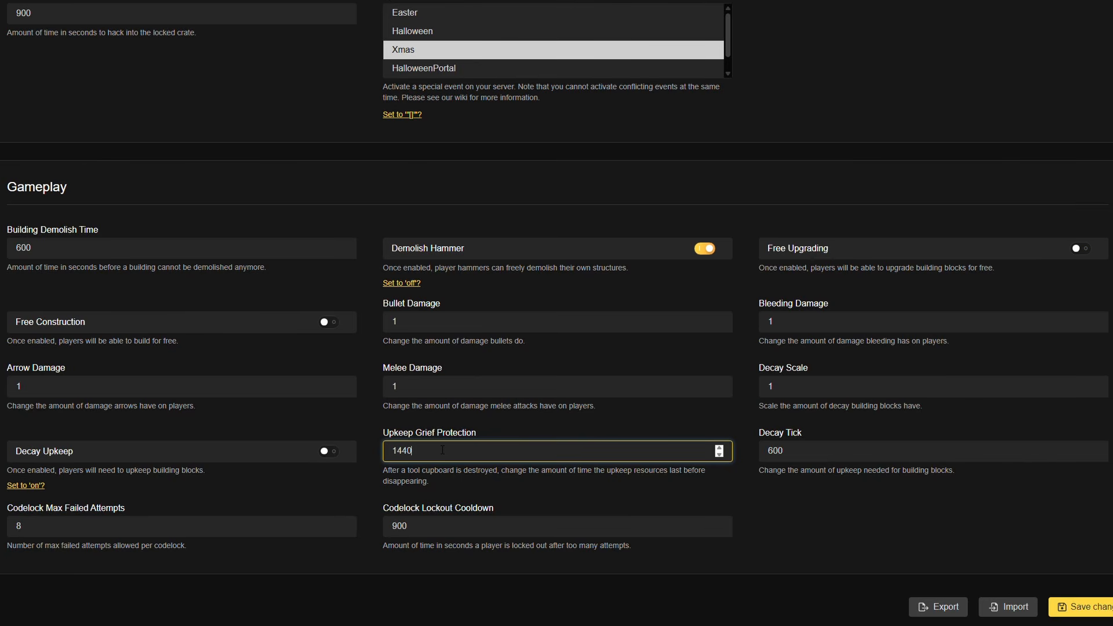
# - Review the decay tick, codelock max failed attempts and codelock lockout cooldown, and look back over the earlier settings sections
pyautogui.click(825, 458)
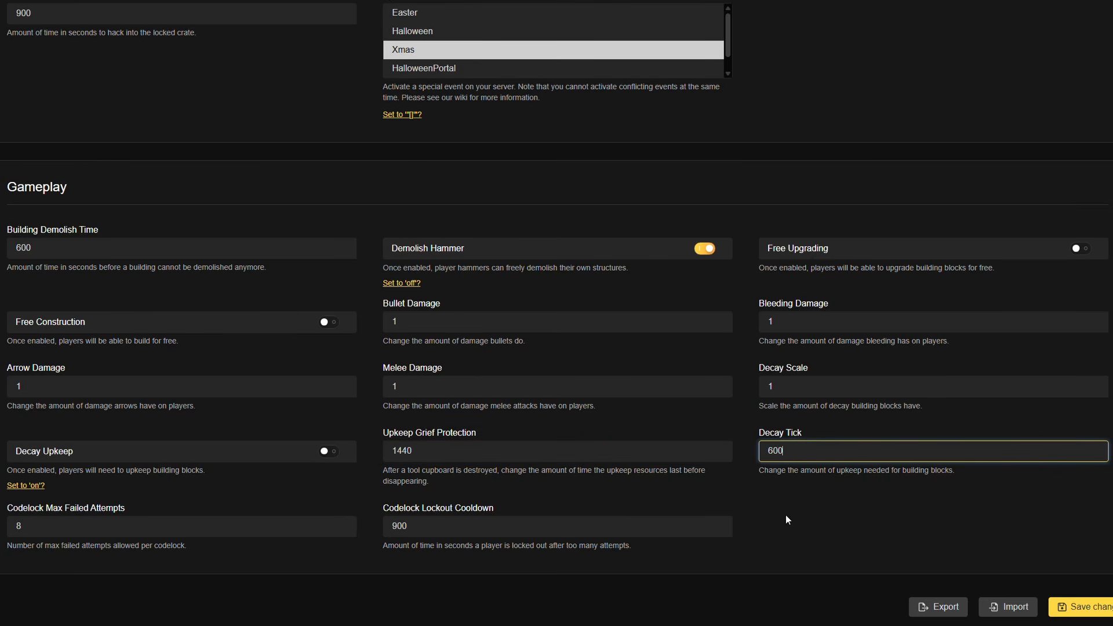
pyautogui.scroll(-1, 784, 516)
pyautogui.click(58, 457)
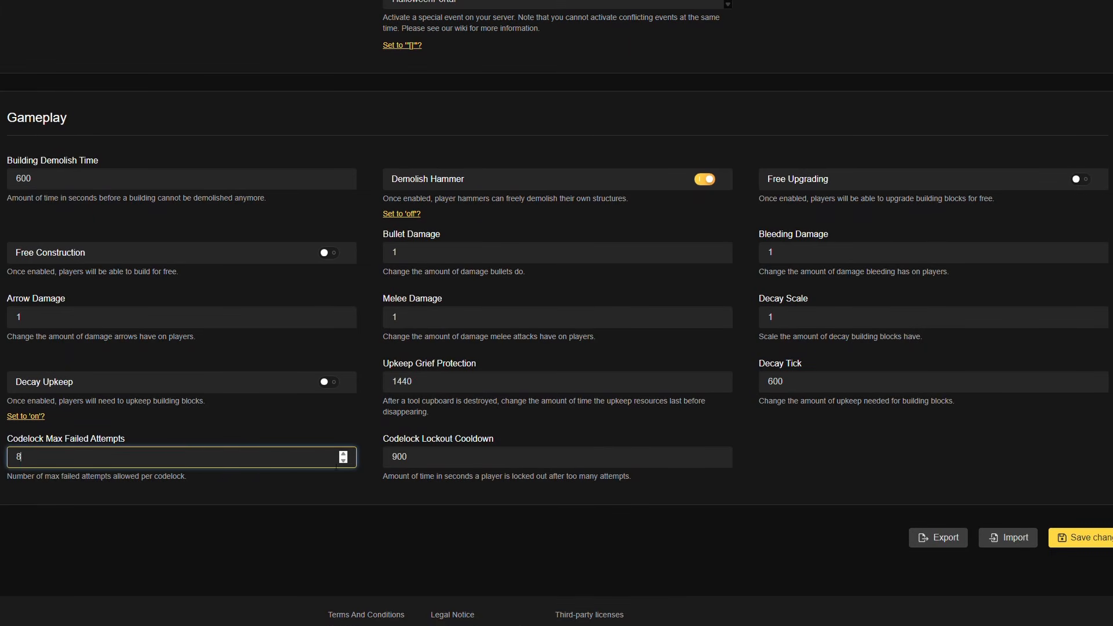
pyautogui.click(476, 458)
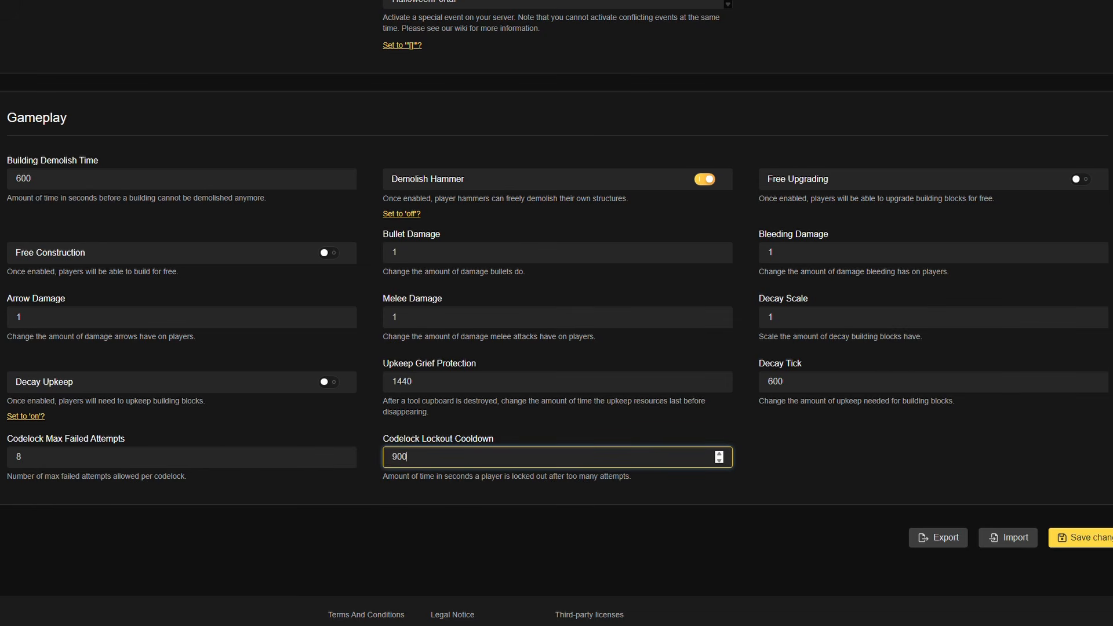
pyautogui.scroll(-1, 79, 344)
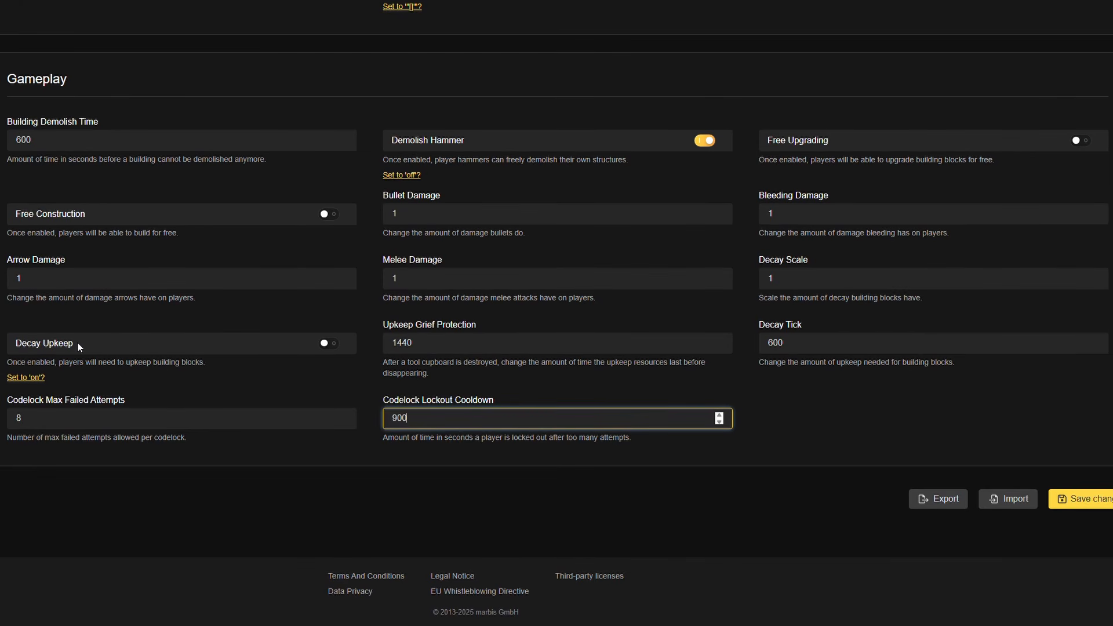
pyautogui.scroll(12, 92, 345)
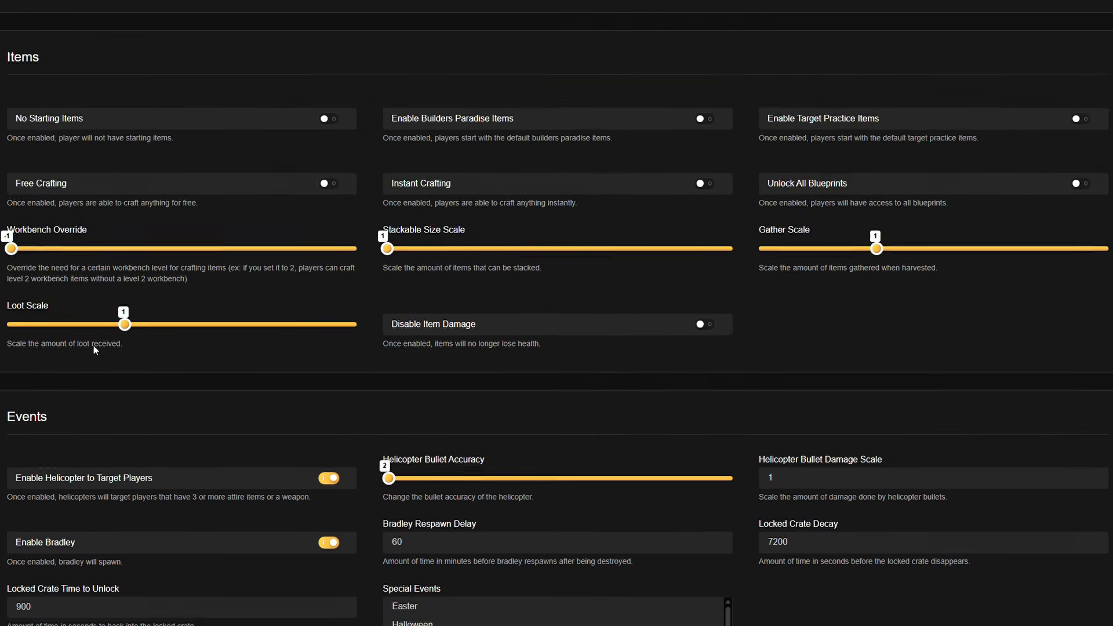
pyautogui.scroll(14, 94, 385)
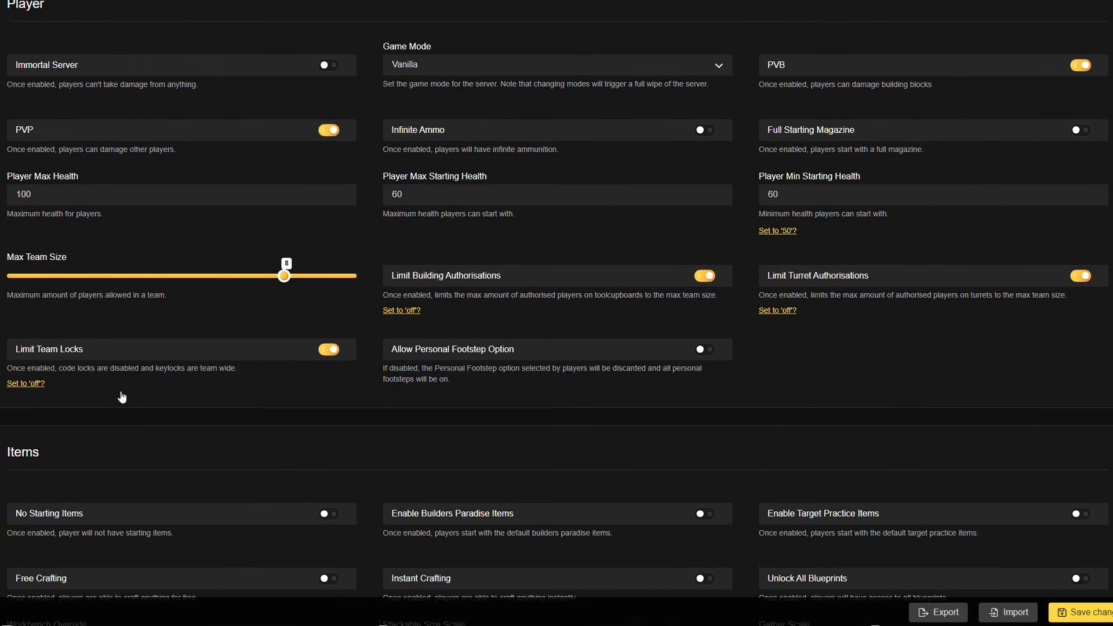
pyautogui.scroll(10, 119, 400)
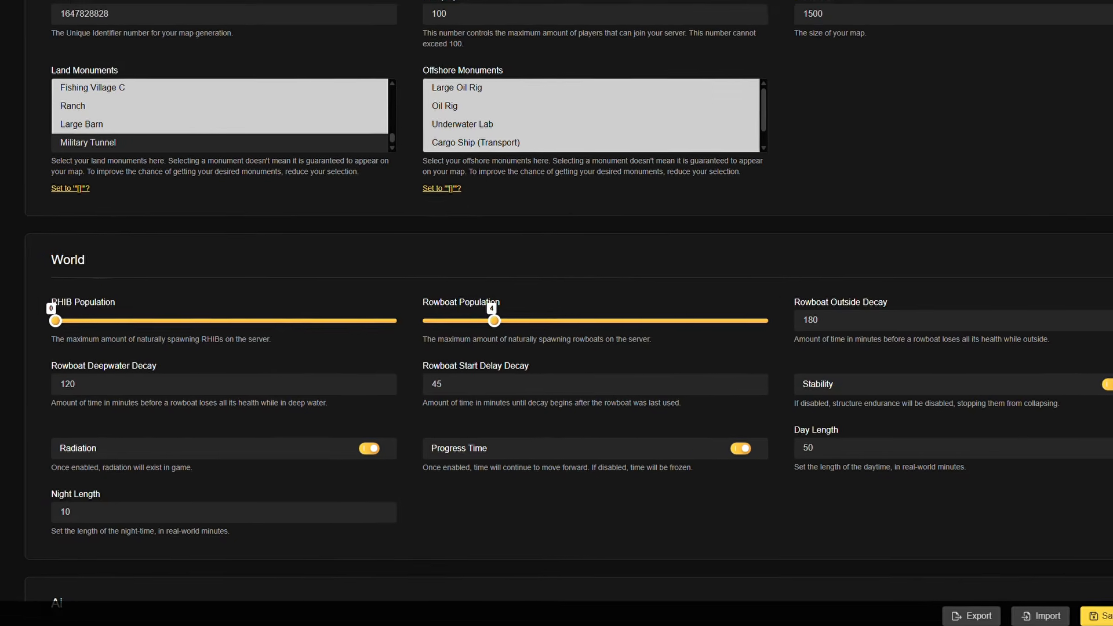
# - Open the Live Server Console and send the help command
pyautogui.click(82, 254)
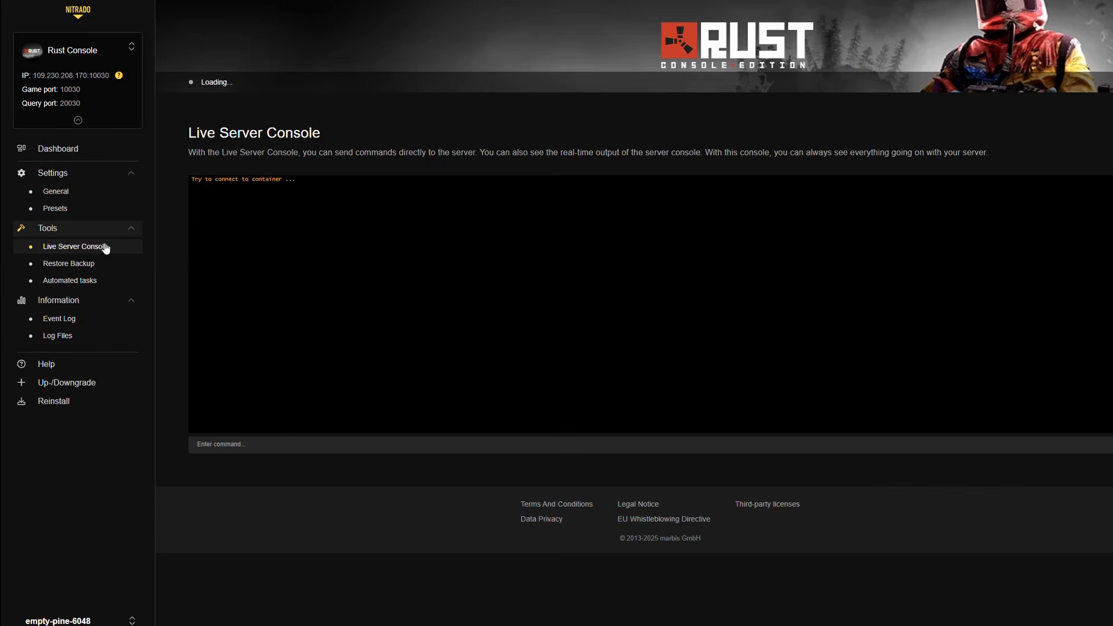
pyautogui.click(340, 444)
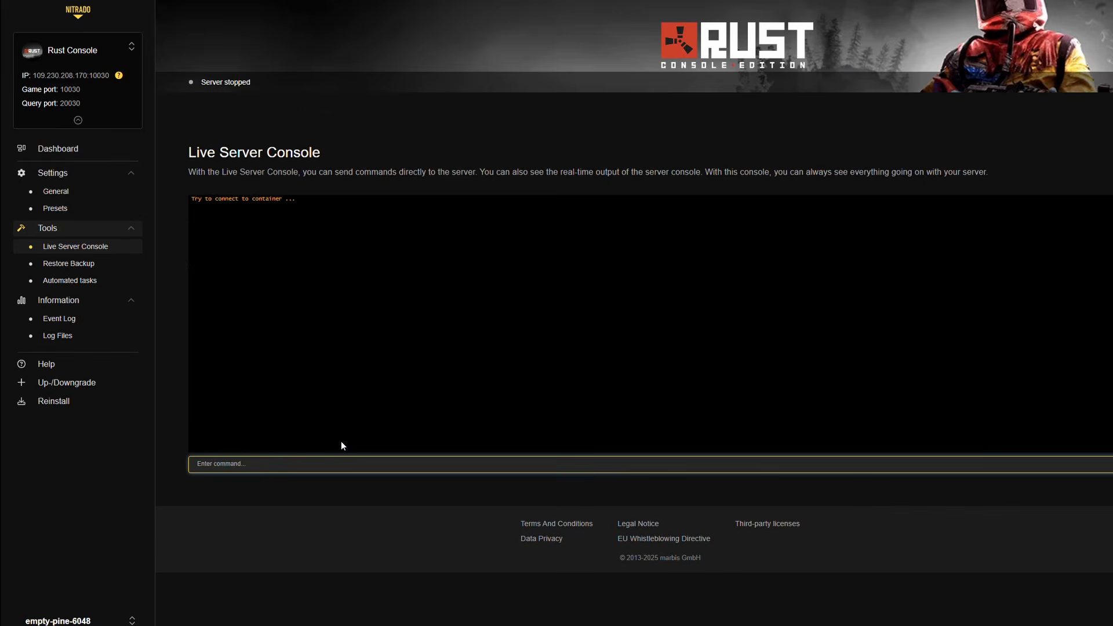
pyautogui.write('help')
pyautogui.press('Return')
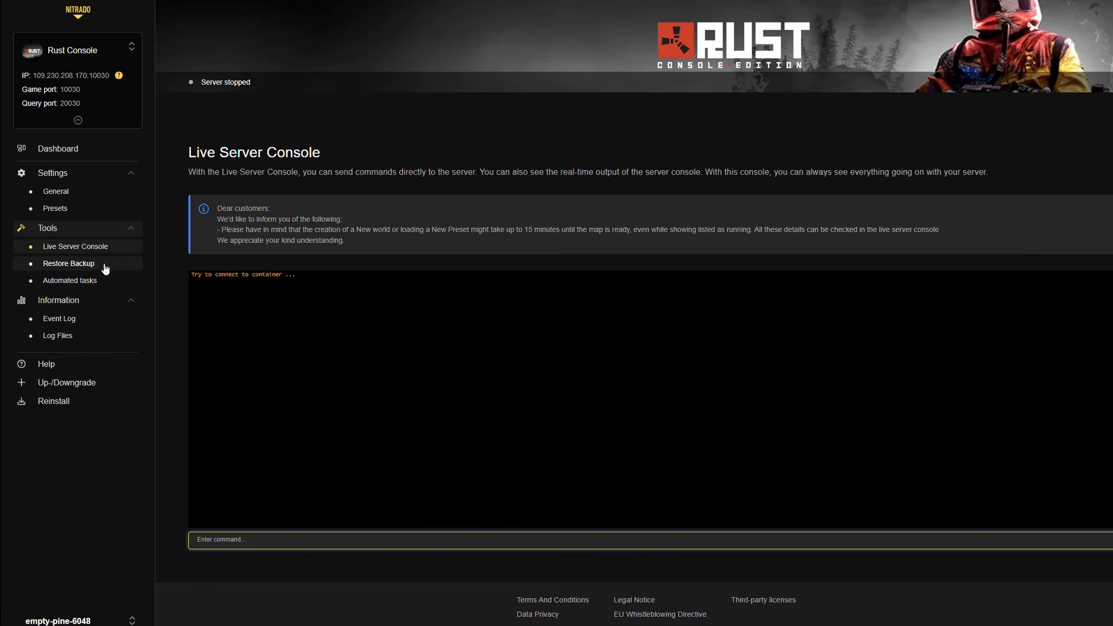
# - View the server's event log and its log files
pyautogui.click(71, 319)
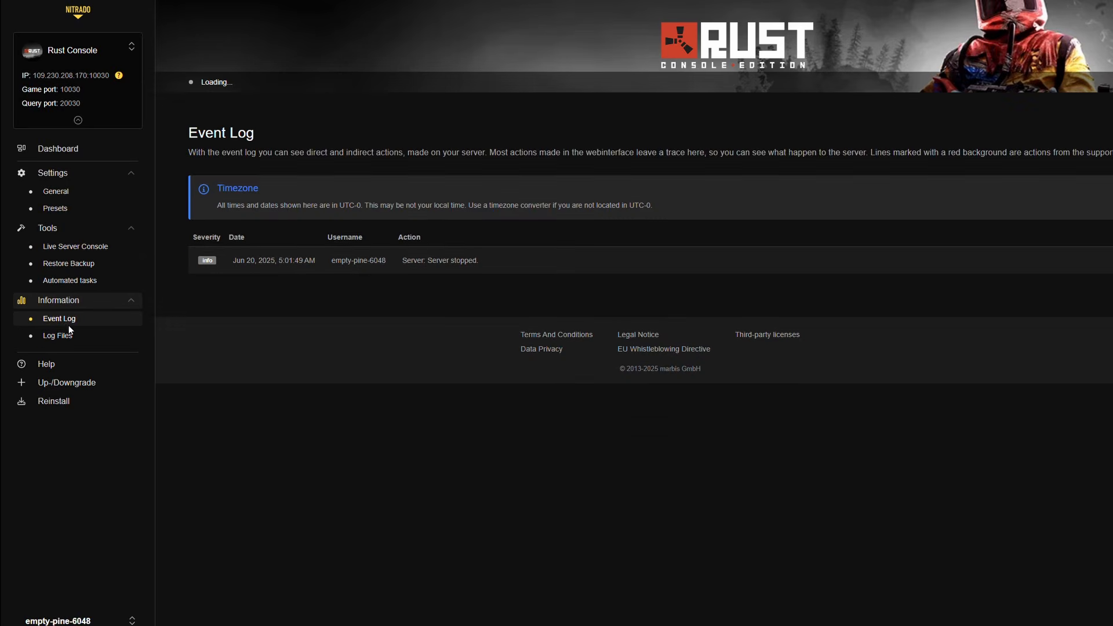
pyautogui.click(70, 336)
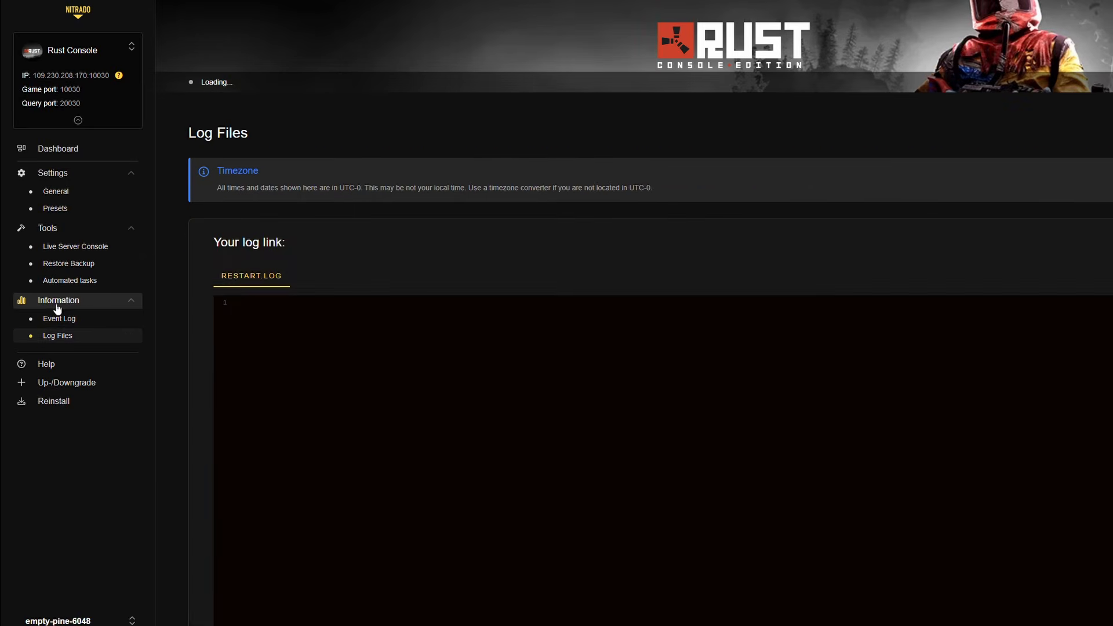
# - Set up an automated task for day 30 of every month with the Restart the gameserver action
pyautogui.click(59, 276)
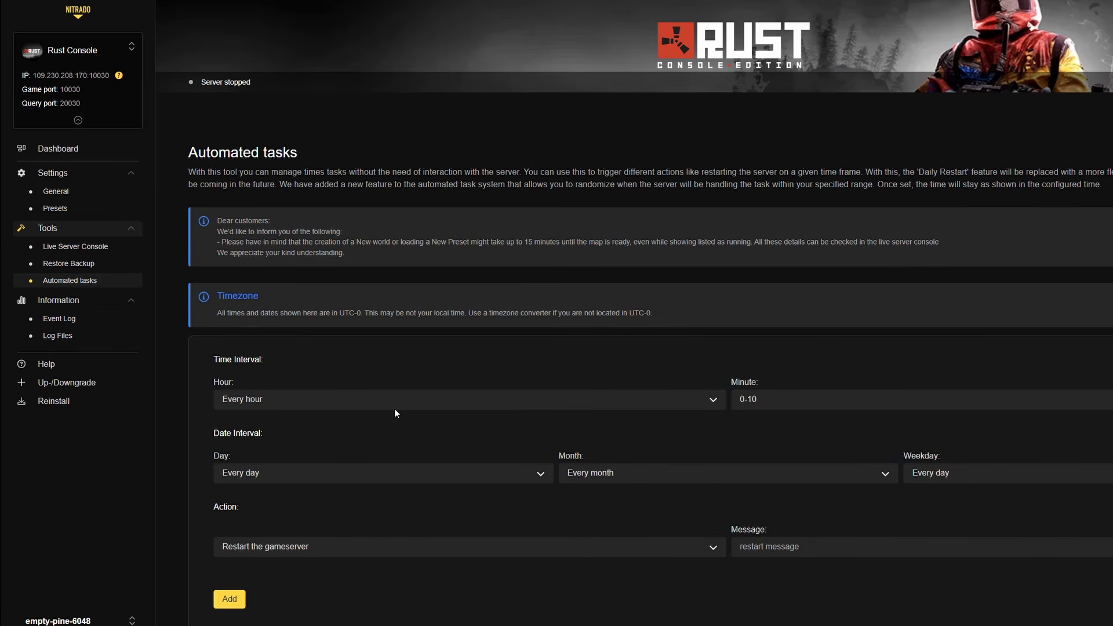
pyautogui.scroll(-2, 374, 425)
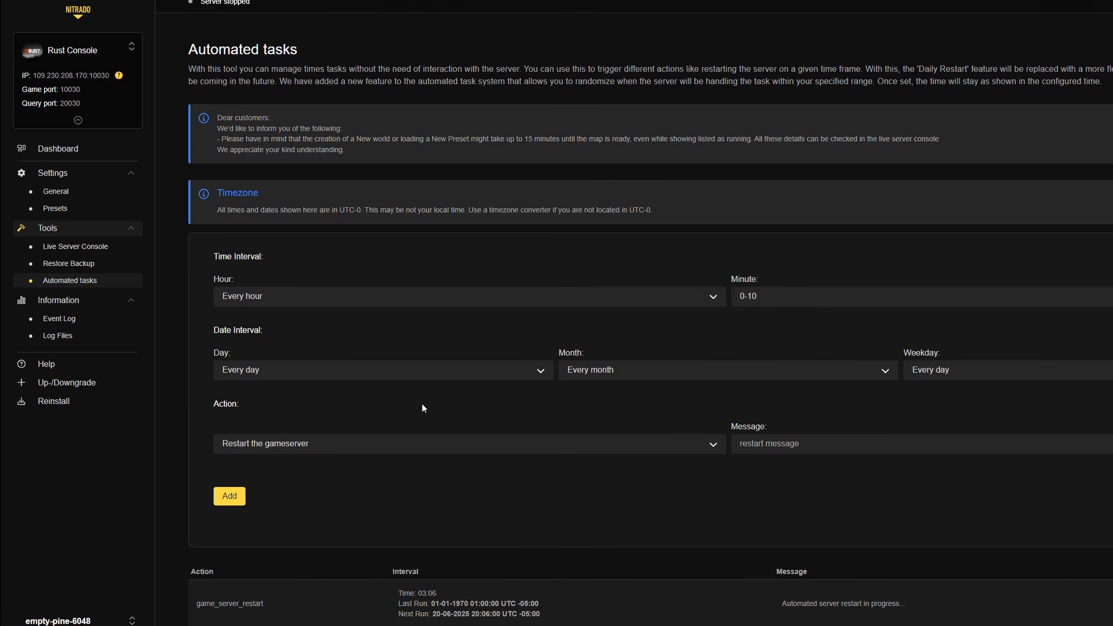
pyautogui.click(427, 369)
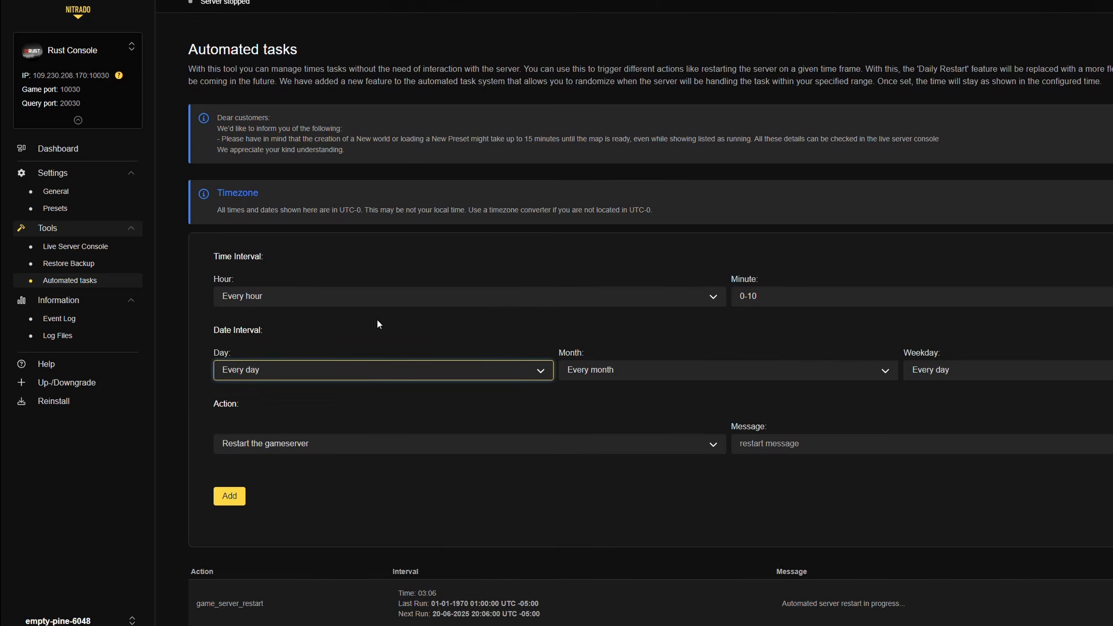
pyautogui.write('30')
pyautogui.click(363, 445)
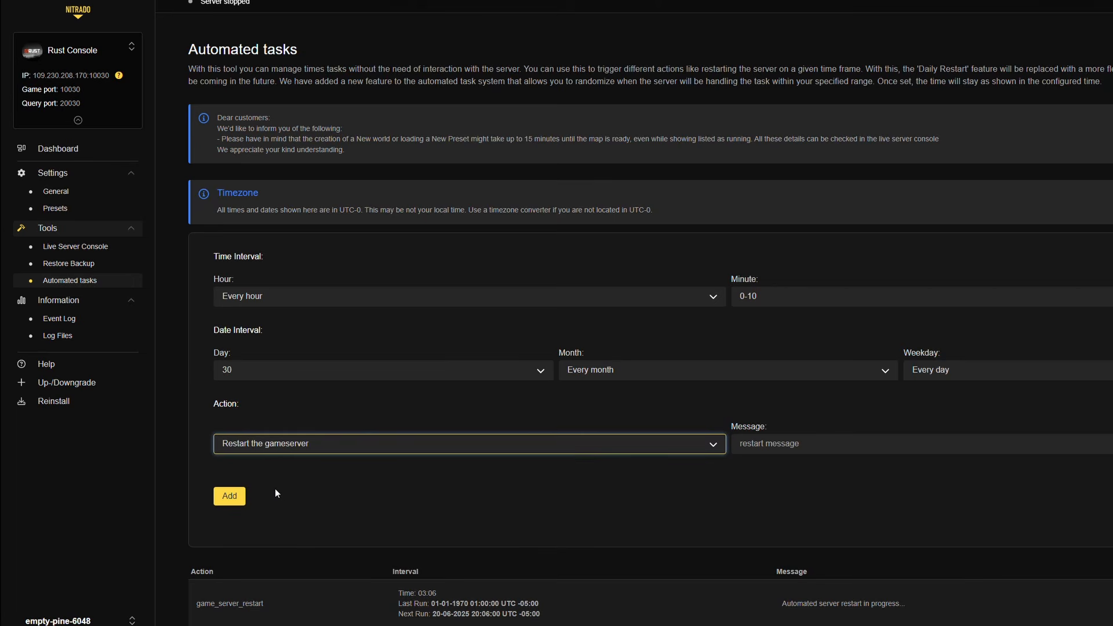
pyautogui.click(326, 402)
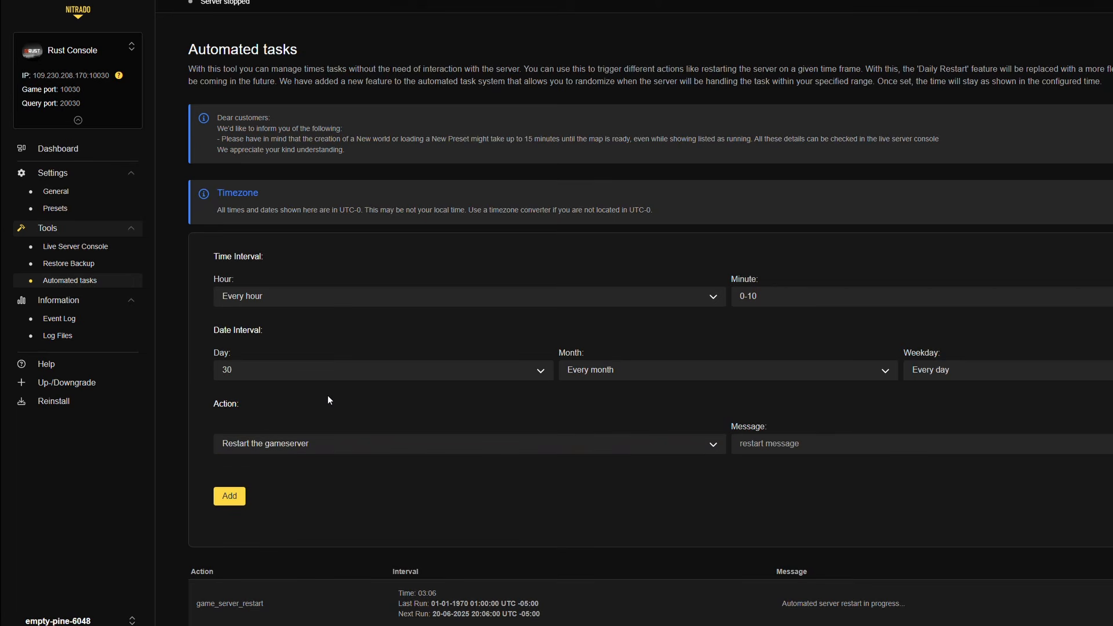